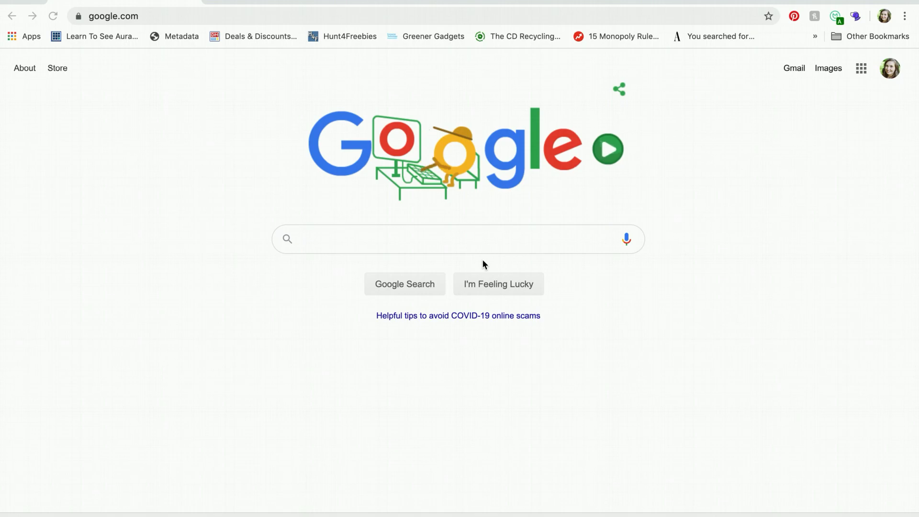
Search Google for 'google my business' using the suggested query
click(477, 240)
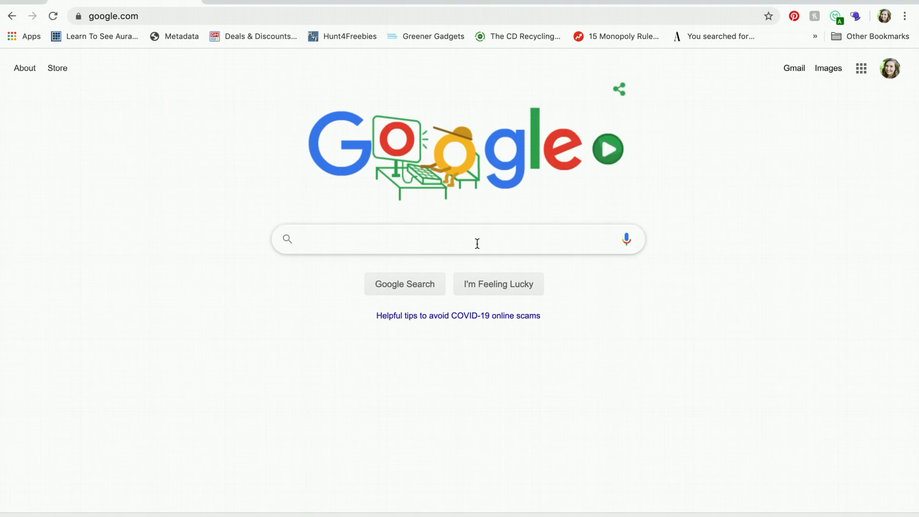
text(google)
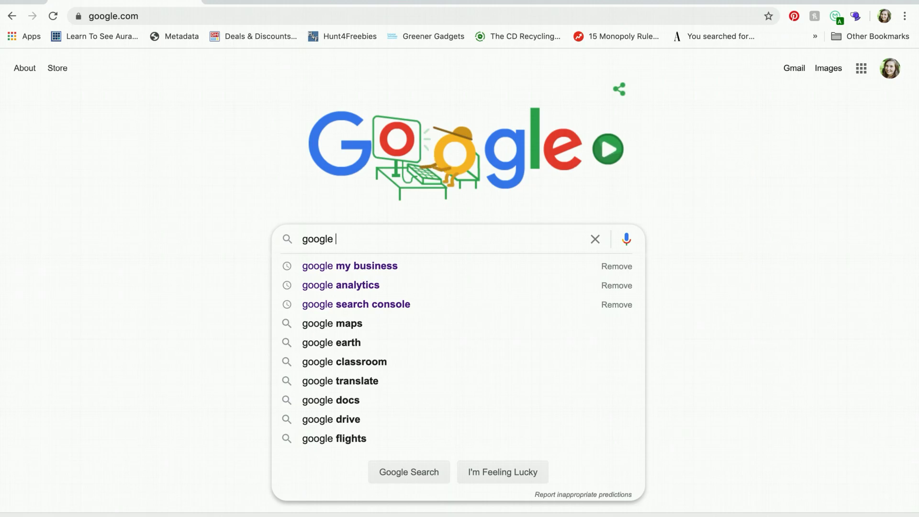
key(Down)
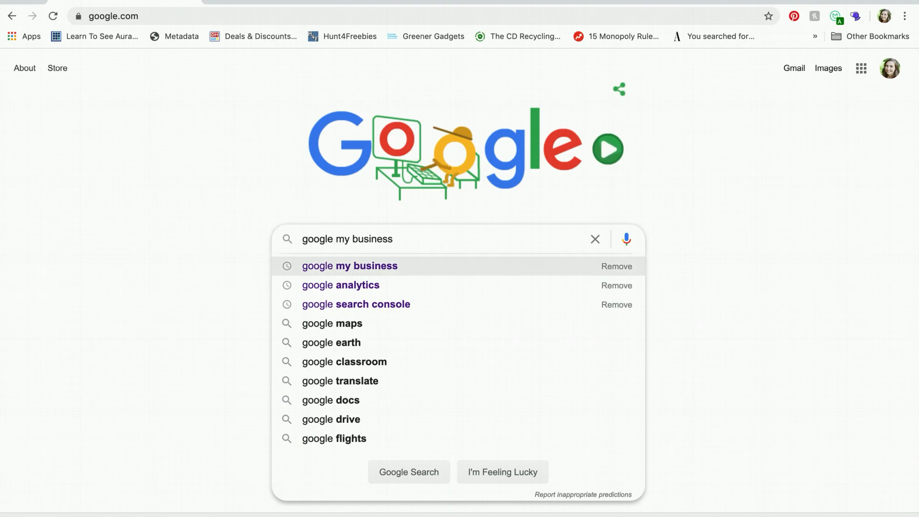
key(Return)
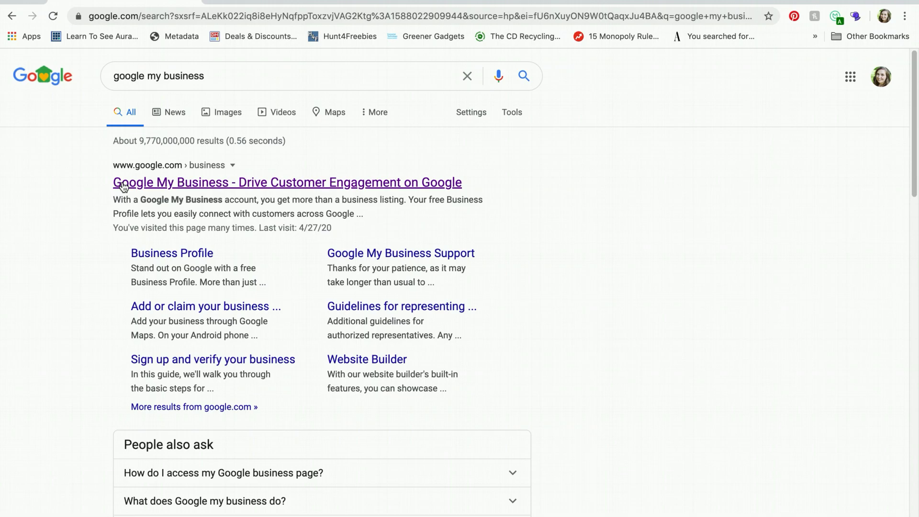
Open the Google My Business site and sign in to reach the four managed locations
click(281, 188)
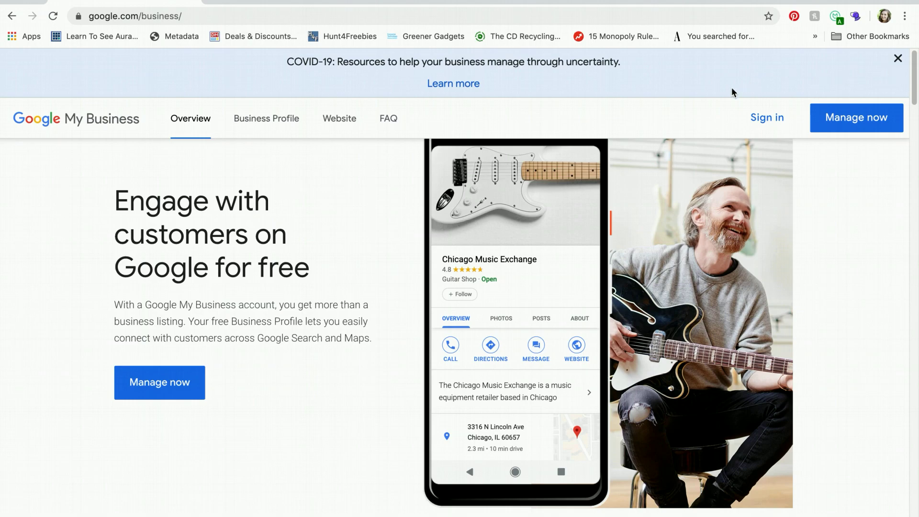
click(767, 118)
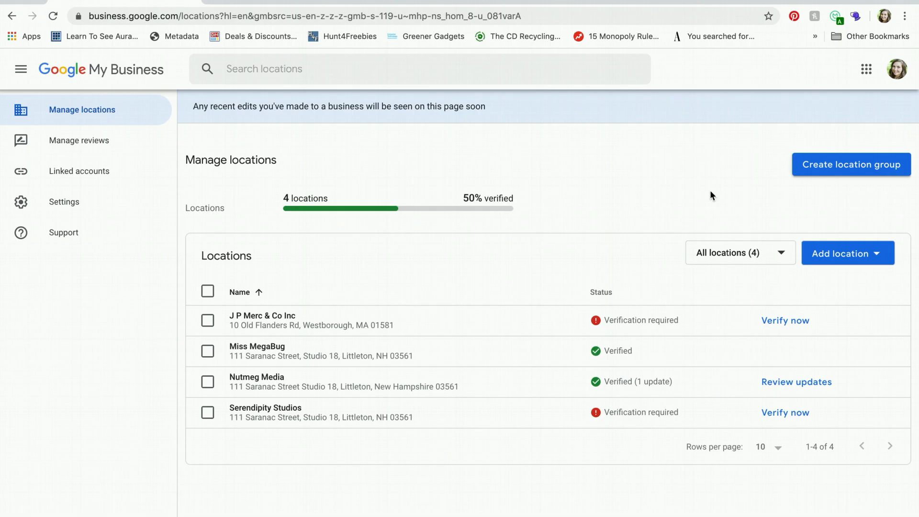
Switch to the other Google account, listing only Miss MegaBug and Nutmeg Media
click(901, 76)
click(766, 290)
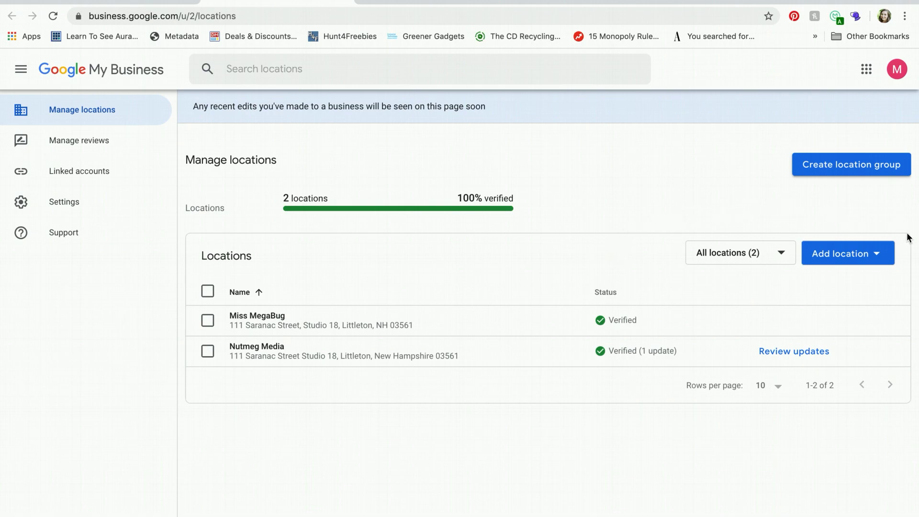
Add a single location and enter 'Miss MegaBug Test' as the business to find
click(846, 258)
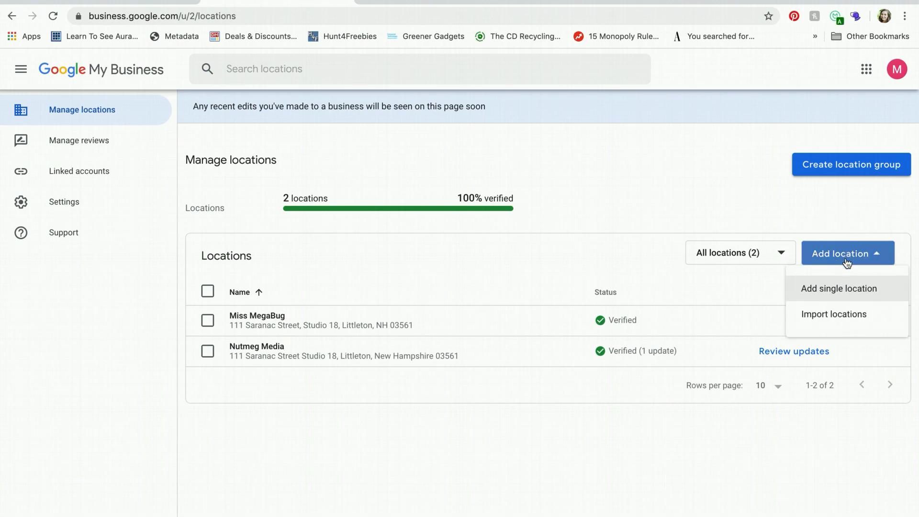
click(844, 290)
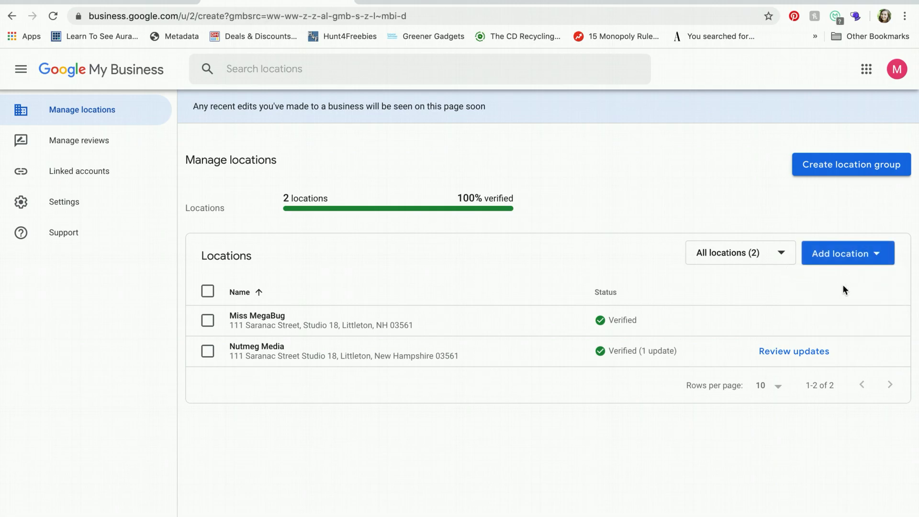
click(544, 242)
text(Miss Me)
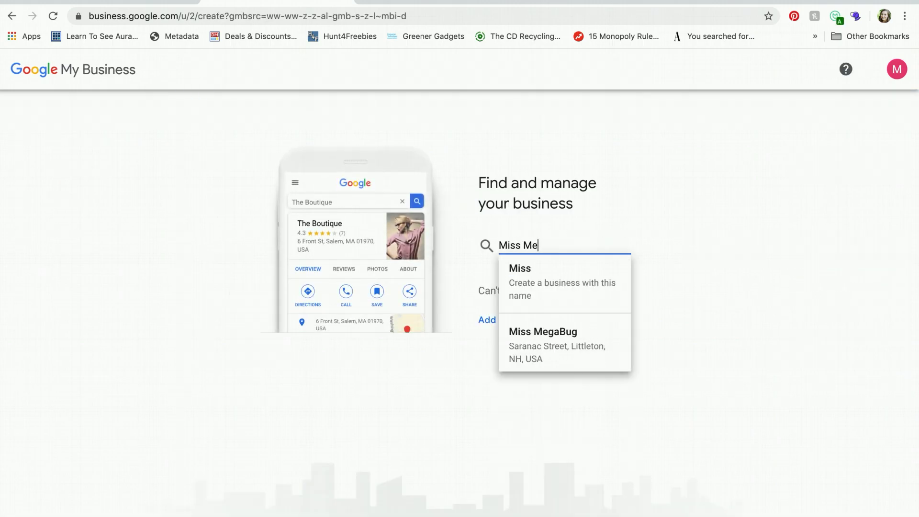
text(gaBug Test)
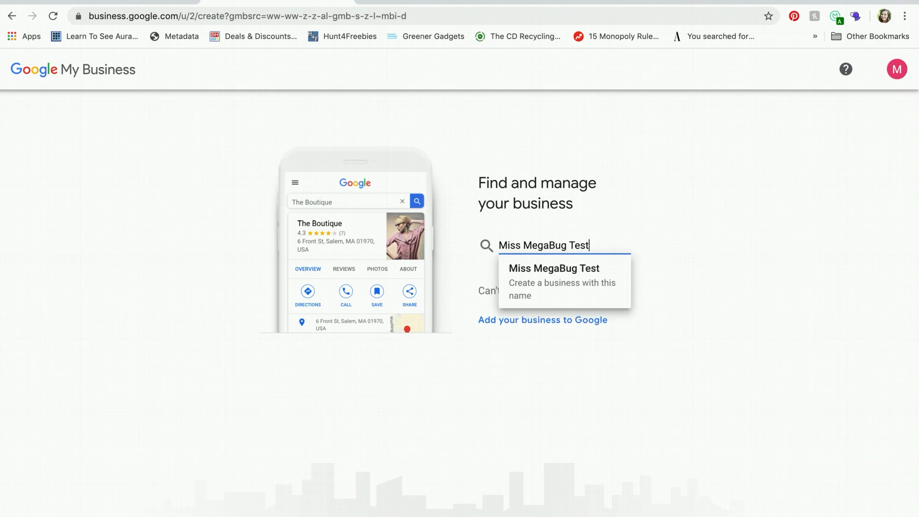
click(706, 226)
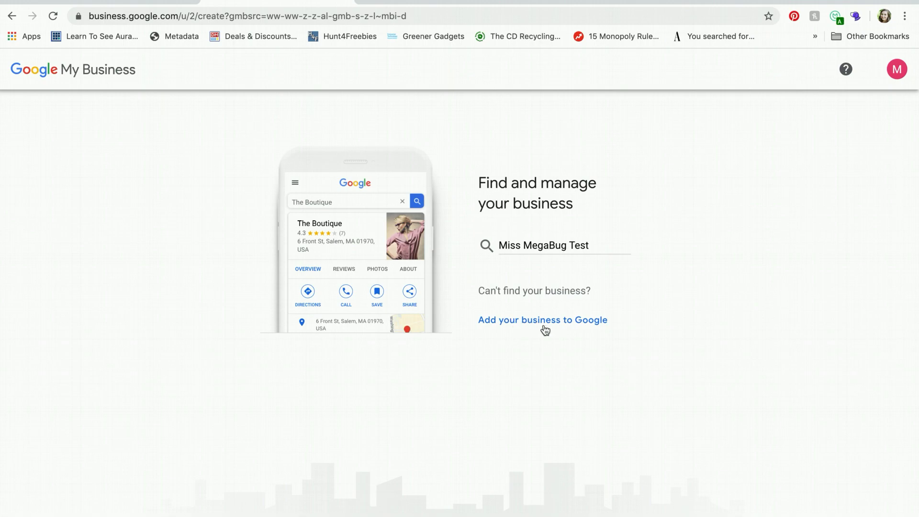
Add 'Miss MegaBug Test' to Google as a new business name
click(511, 324)
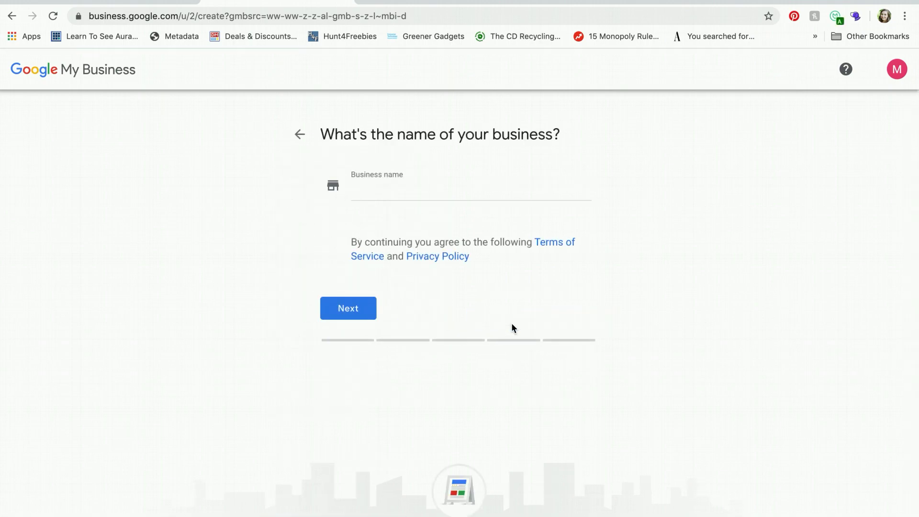
click(393, 193)
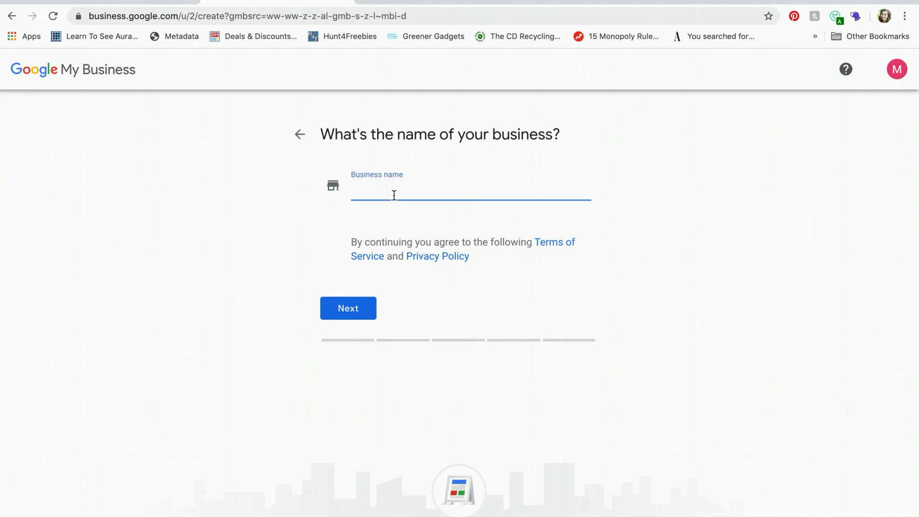
text(Miss MEg)
key(BackSpace)
key(BackSpace)
text(egaBug Test)
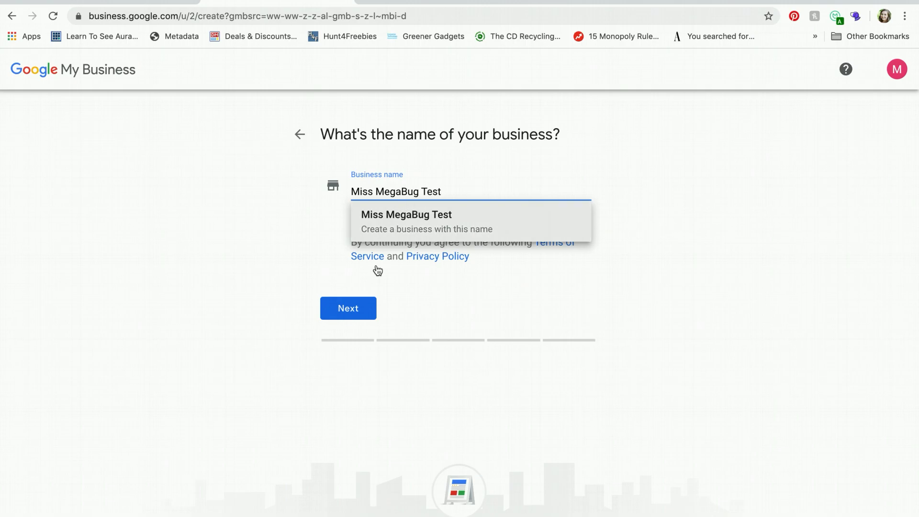
click(352, 304)
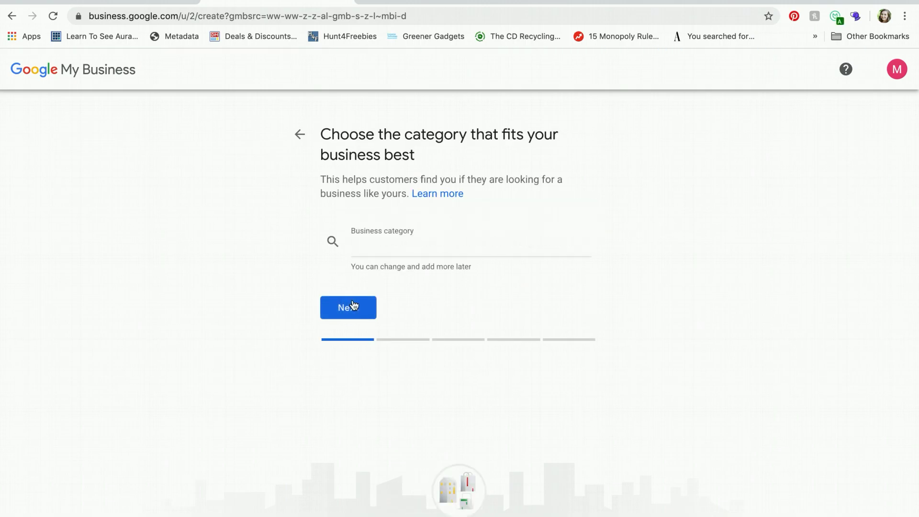
Set the business category to Marketing agency and continue
click(351, 248)
text(marke)
text(t)
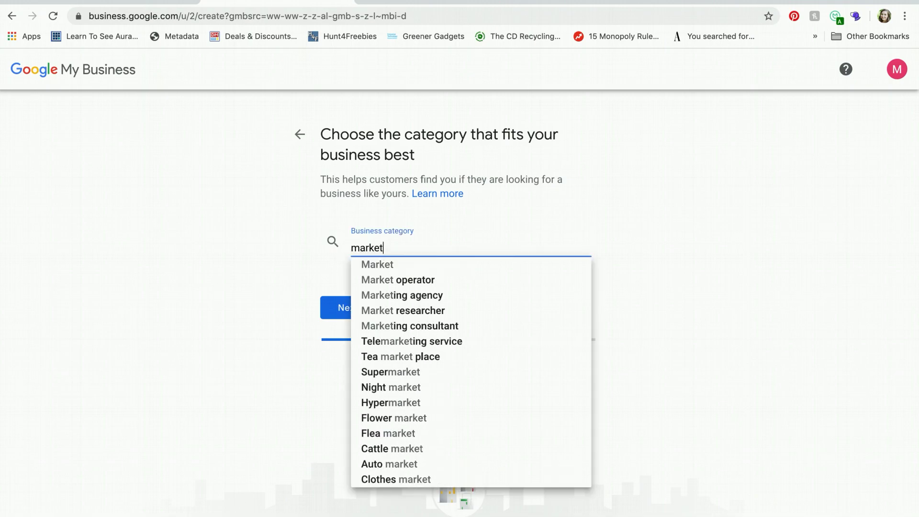
click(383, 294)
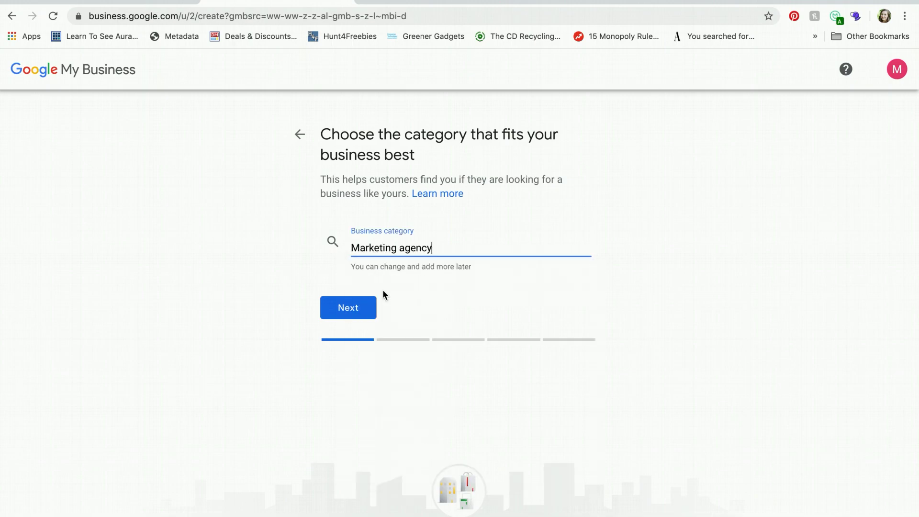
click(340, 311)
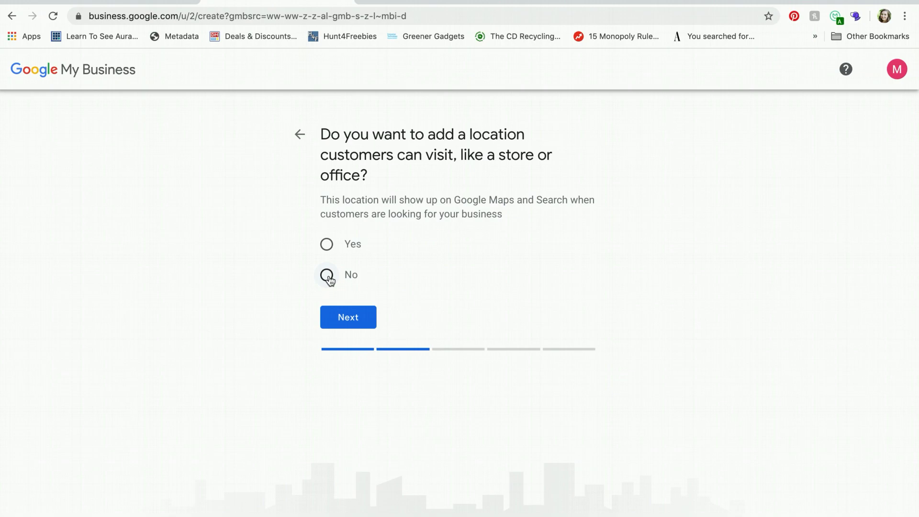
Answer that customers can visit and autofill the street address from the saved suggestion
click(327, 246)
click(356, 327)
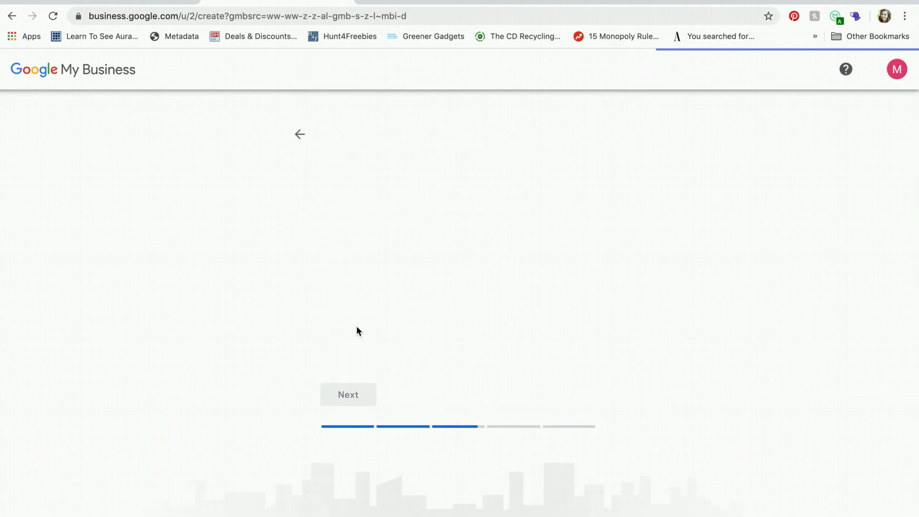
click(402, 256)
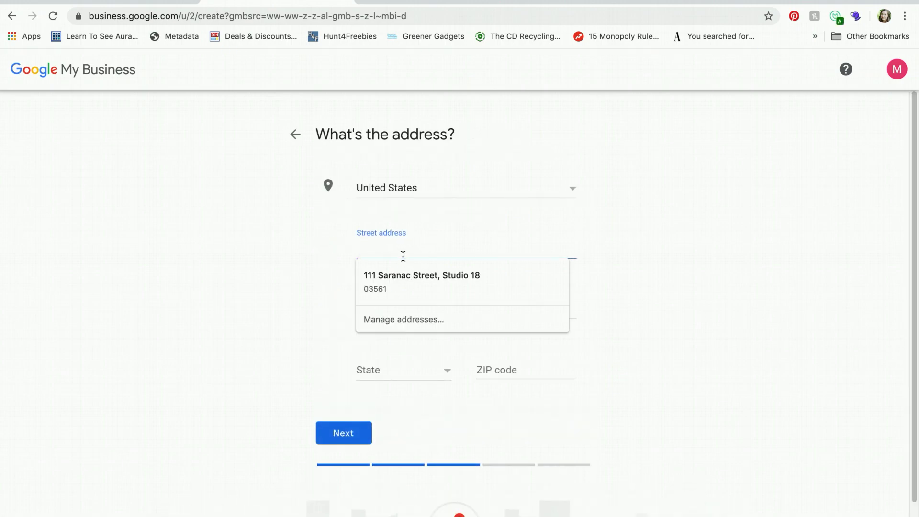
click(406, 279)
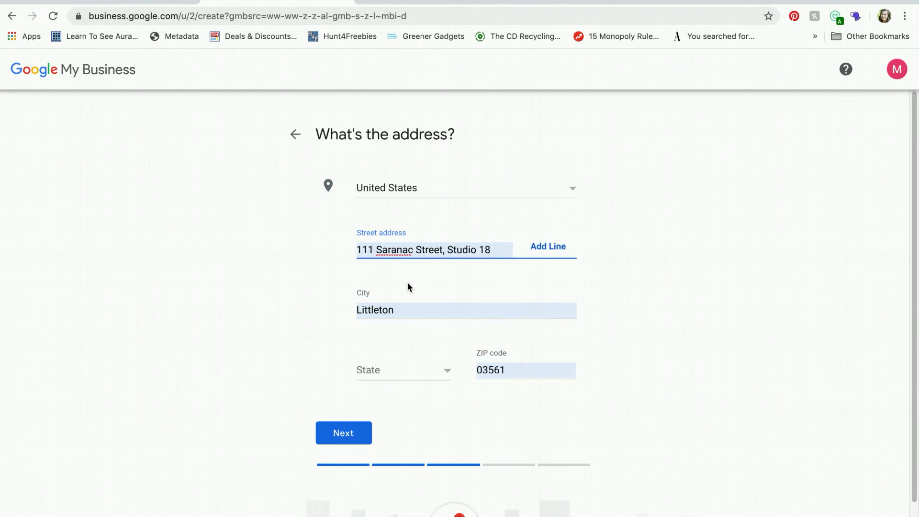
Set the state to New Hampshire and submit the address
click(404, 368)
text(new)
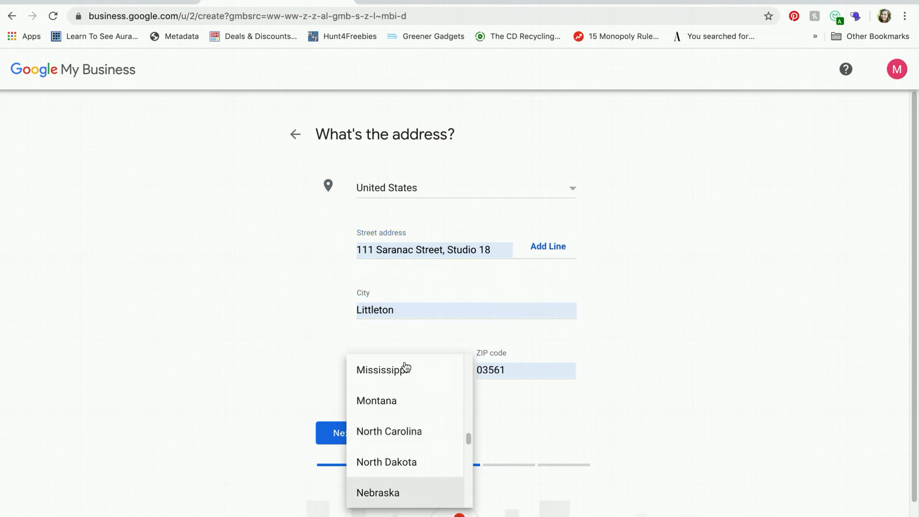
click(406, 432)
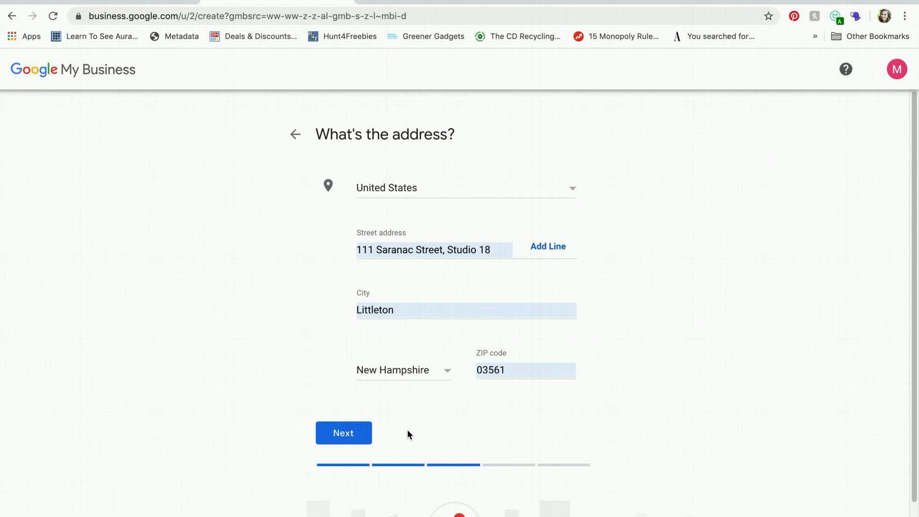
click(352, 434)
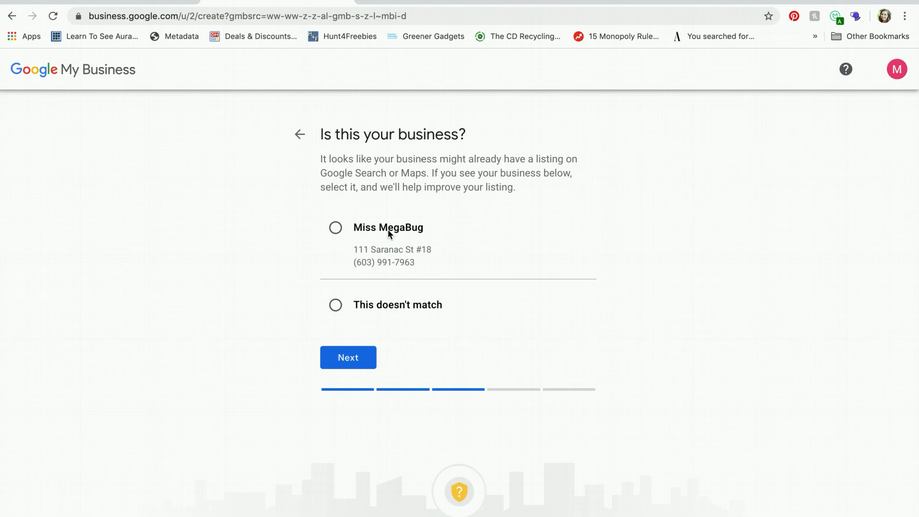
Mark the suggested Miss MegaBug listing as 'This doesn't match' and continue
click(335, 305)
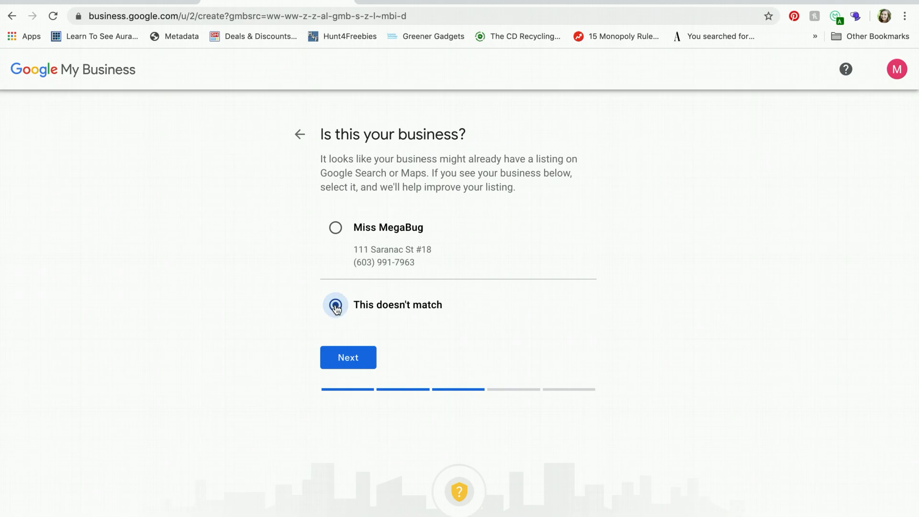
click(346, 364)
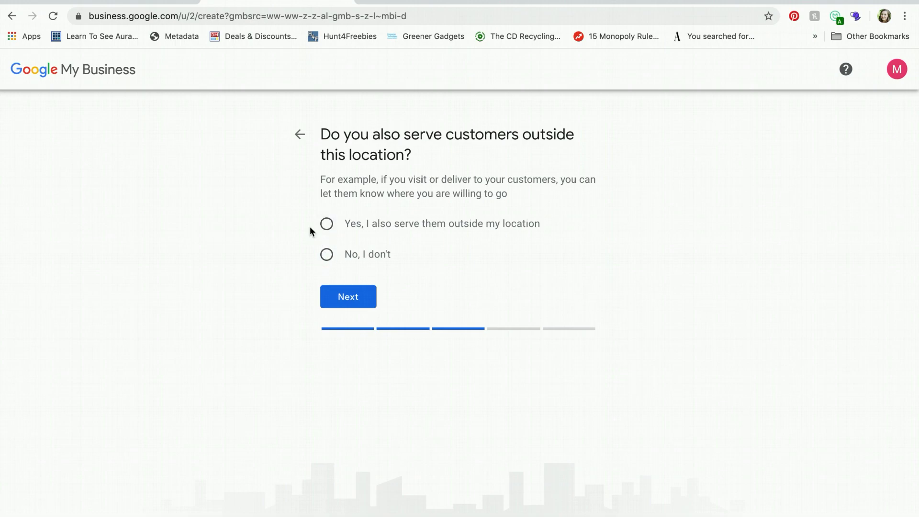
Say customers are also served elsewhere and add Littleton, NH as a service area
click(329, 227)
click(348, 296)
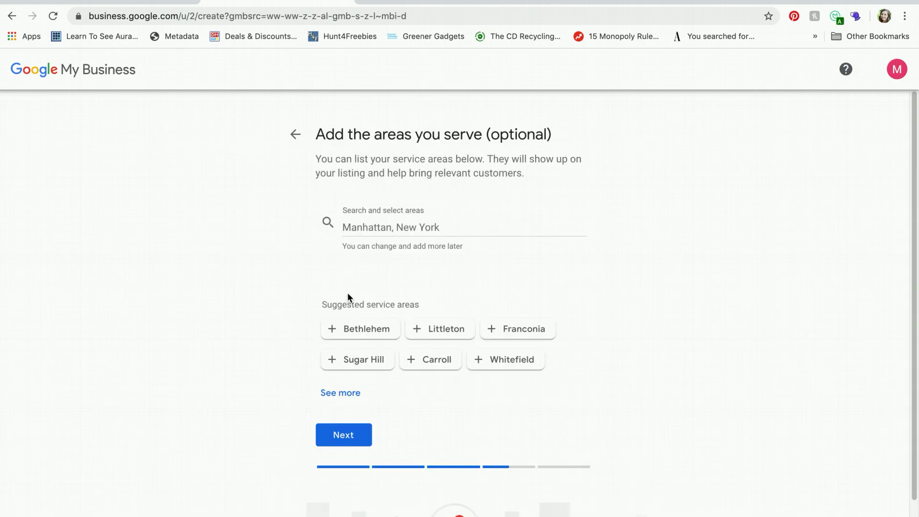
click(365, 231)
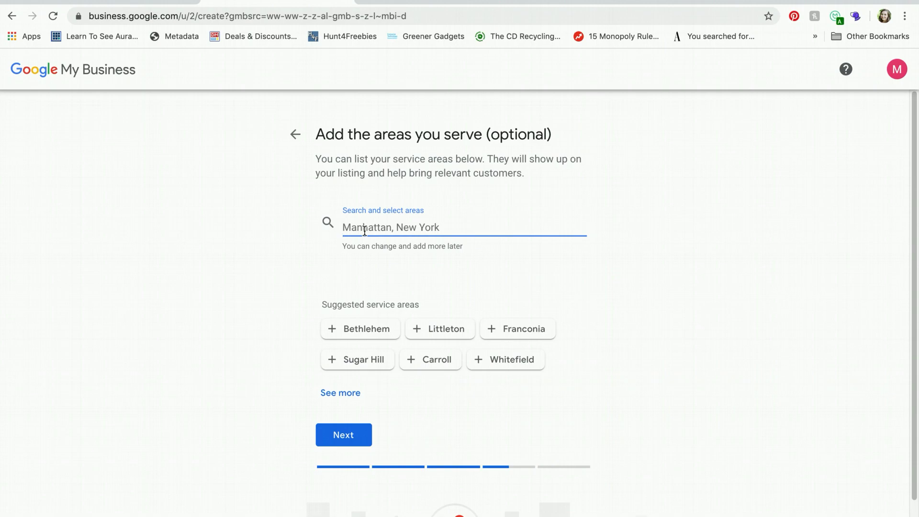
text(Littleton, N)
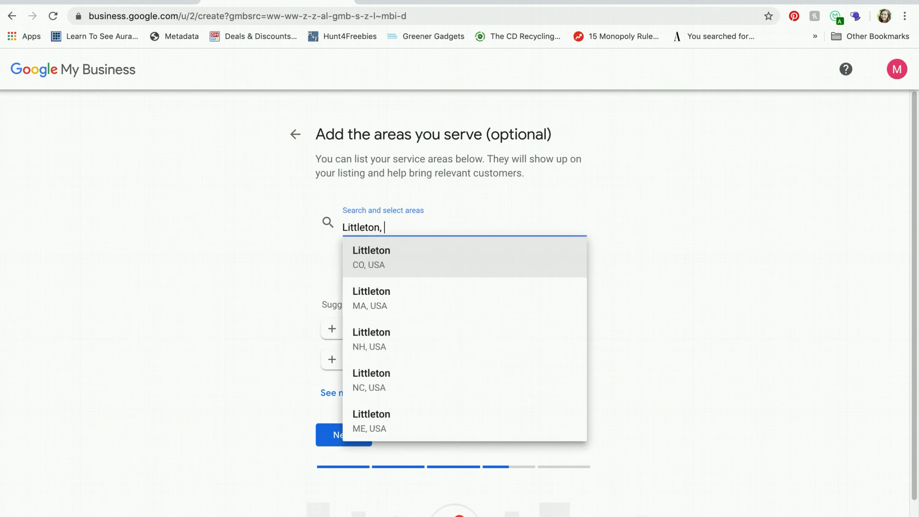
click(369, 333)
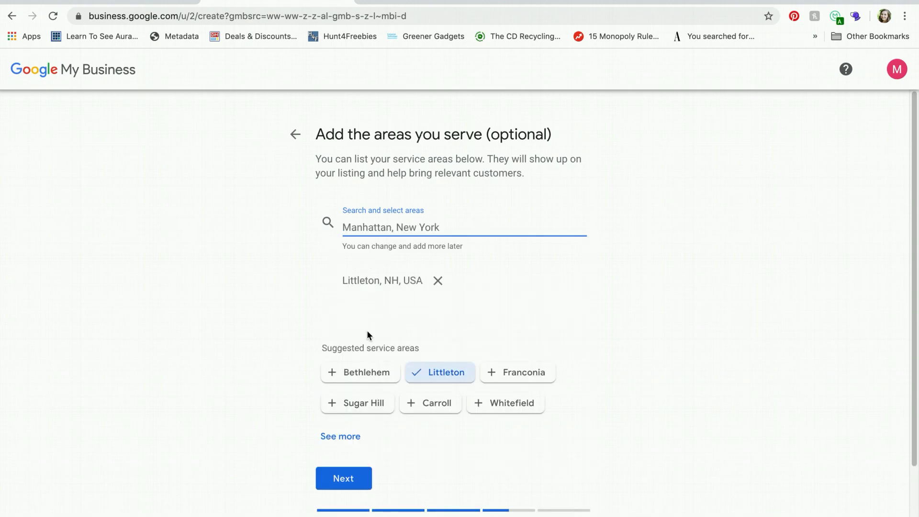
Add Franconia and Whitefield as service areas and continue to contact details
click(511, 372)
click(490, 433)
scroll(423, 318, down, 4)
scroll(423, 317, up, 2)
scroll(424, 320, down, 2)
scroll(424, 319, up, 1)
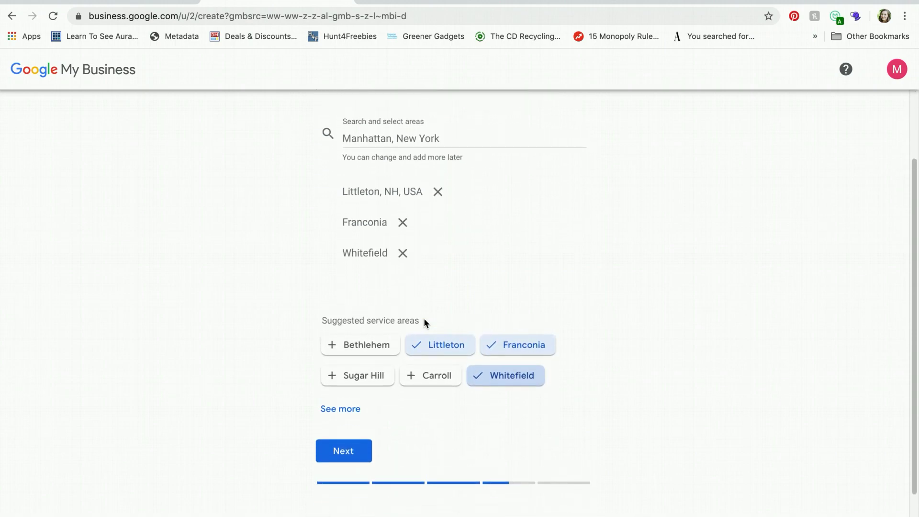
click(334, 449)
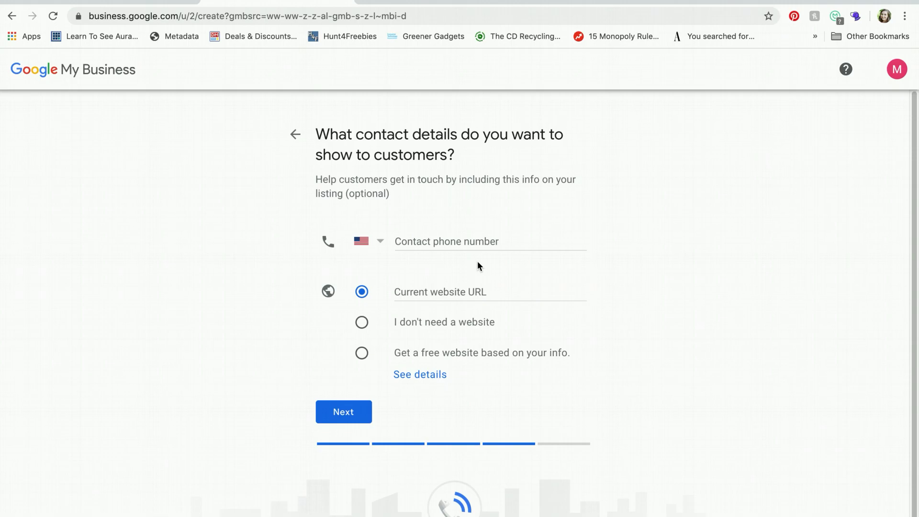
click(440, 242)
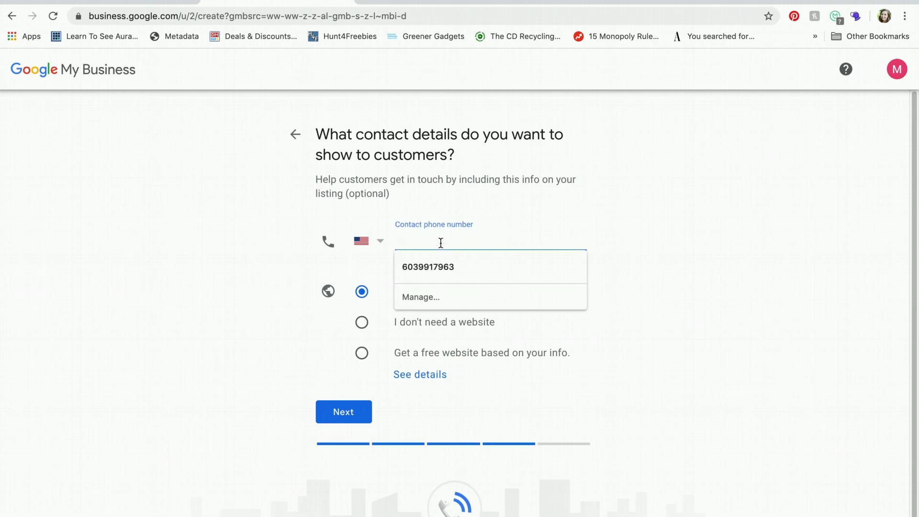
click(244, 262)
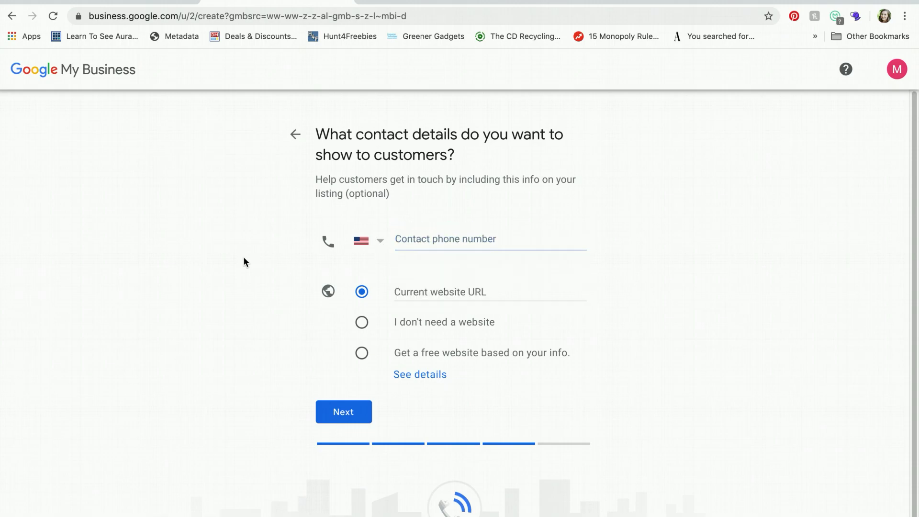
click(445, 292)
text(www.missmegabug.com)
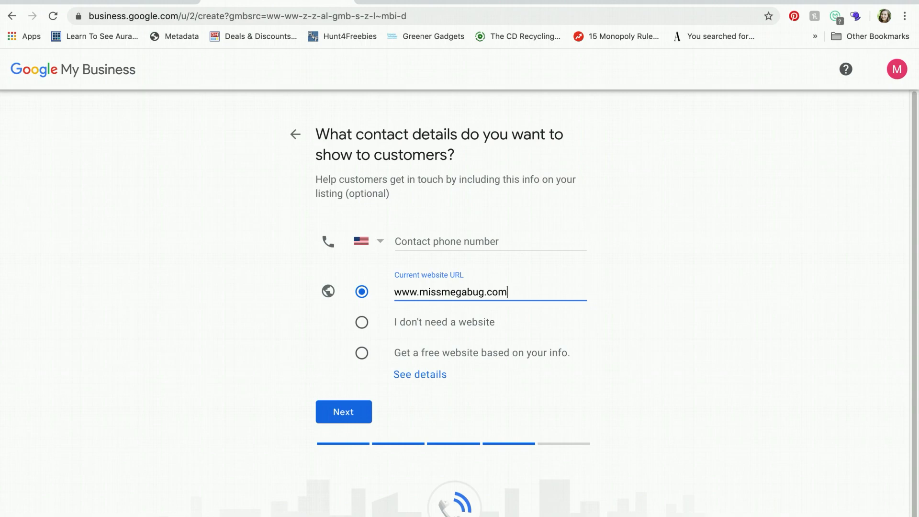
click(342, 412)
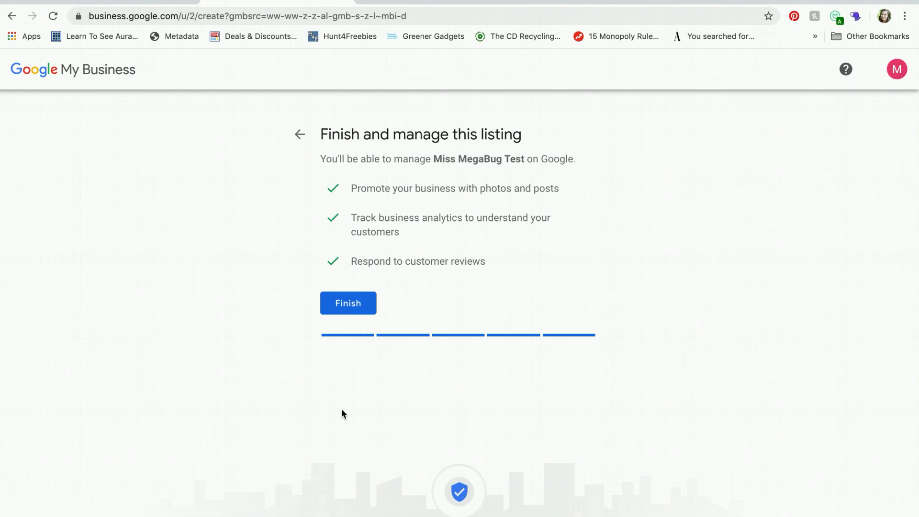
Finish the Miss MegaBug Test listing to reach the postcard verification options
click(352, 296)
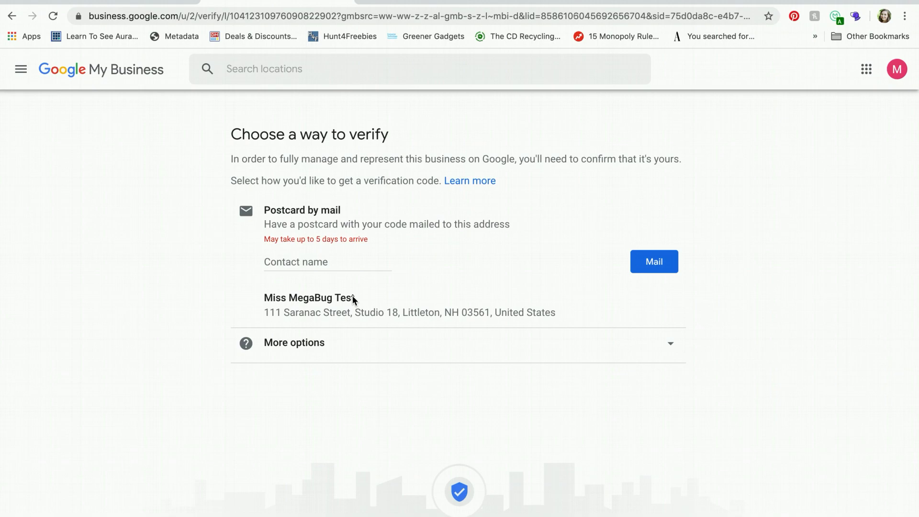
Open the Miss MegaBug location's dashboard from the Manage locations list
click(305, 265)
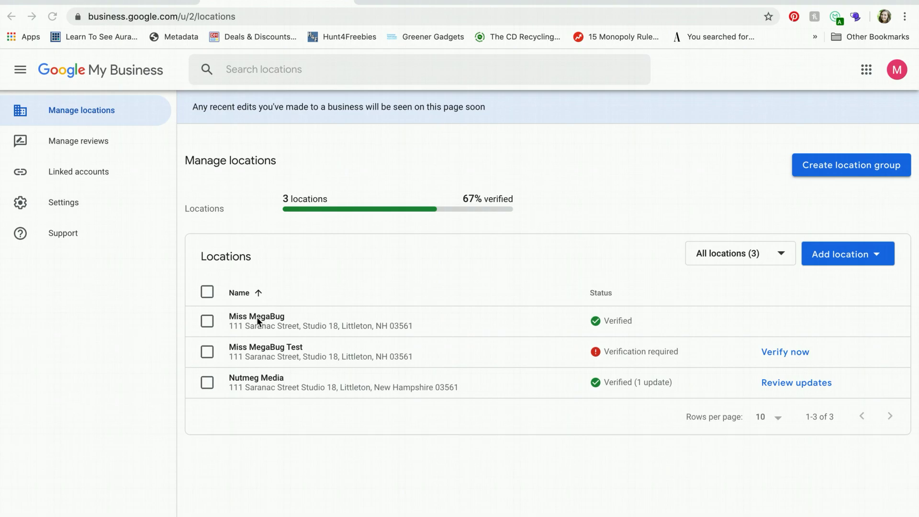
click(242, 320)
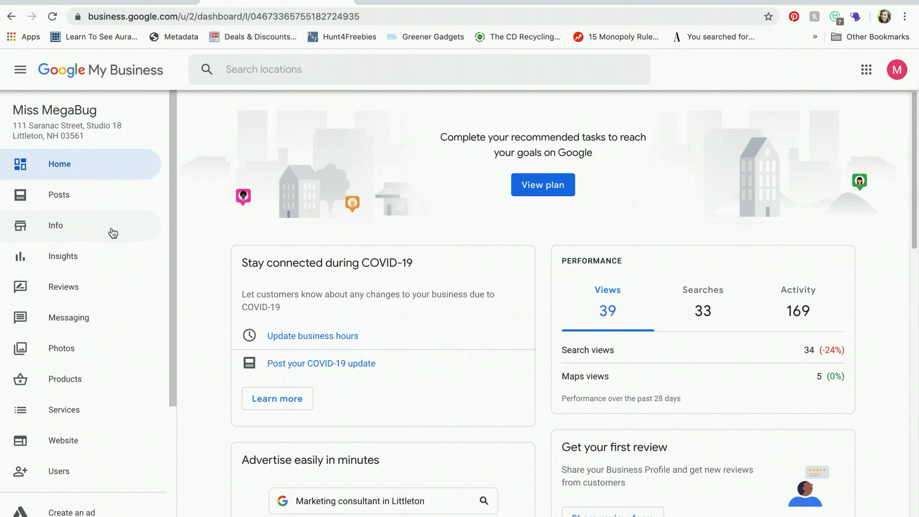
Bring up Miss MegaBug's Info page and review its categories, address and service areas
click(82, 226)
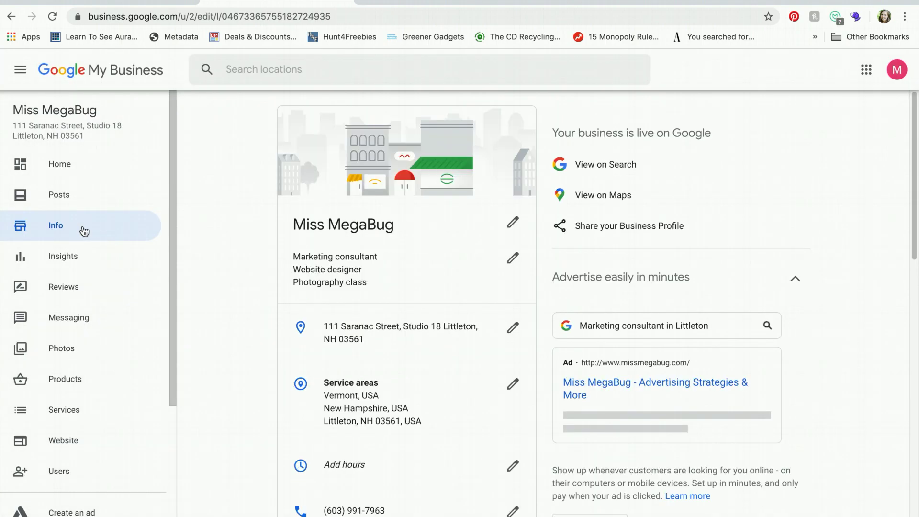
scroll(471, 247, down, 15)
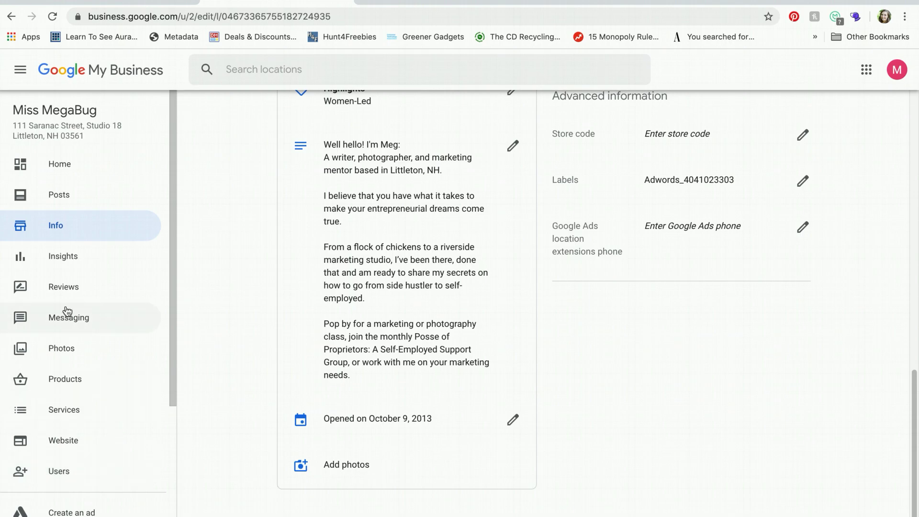
scroll(212, 242, up, 15)
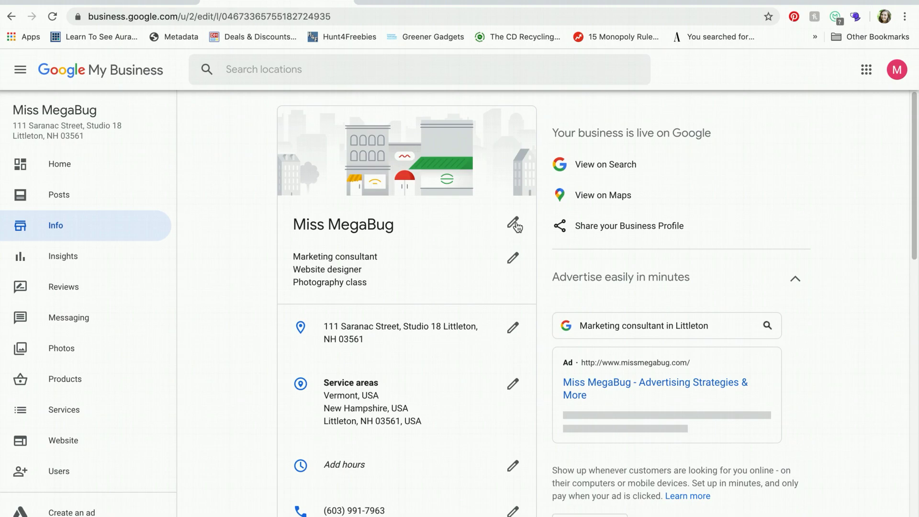
scroll(516, 227, down, 2)
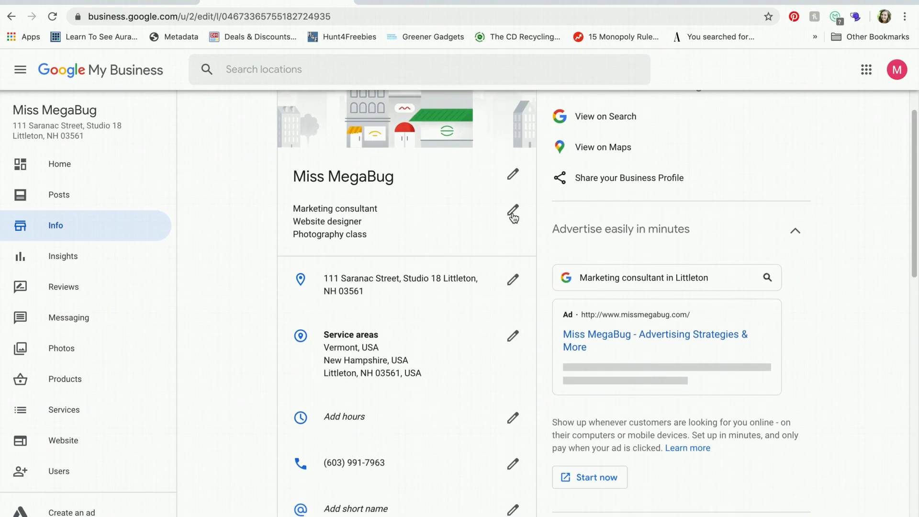
Re-apply the Marketing consultant, Website designer and Photography class categories so they go under review
click(513, 212)
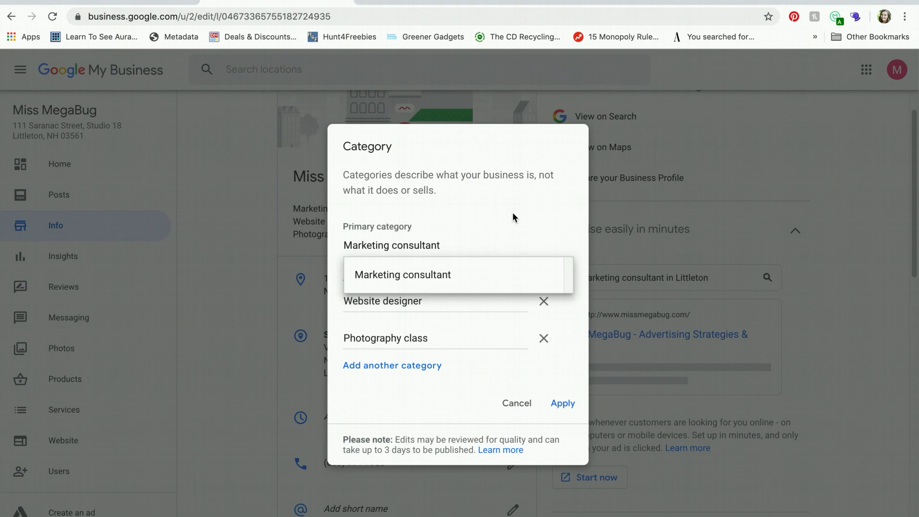
click(389, 212)
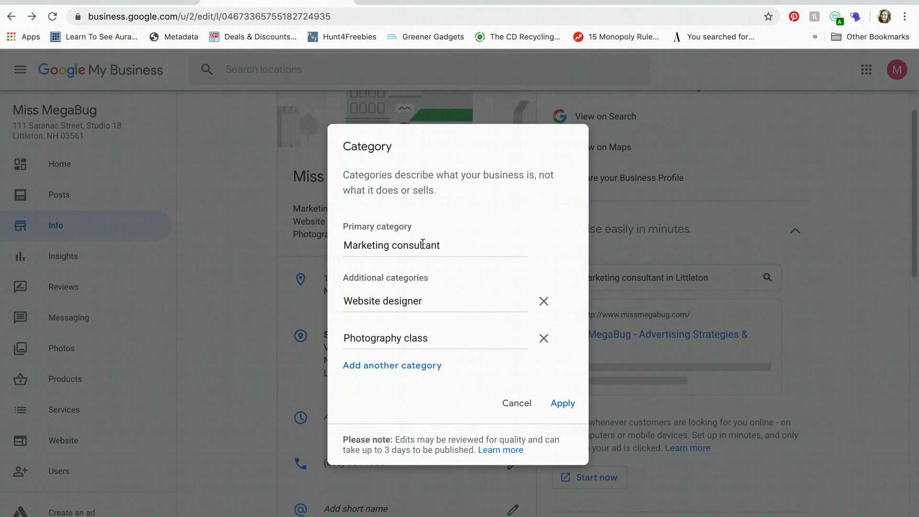
click(445, 243)
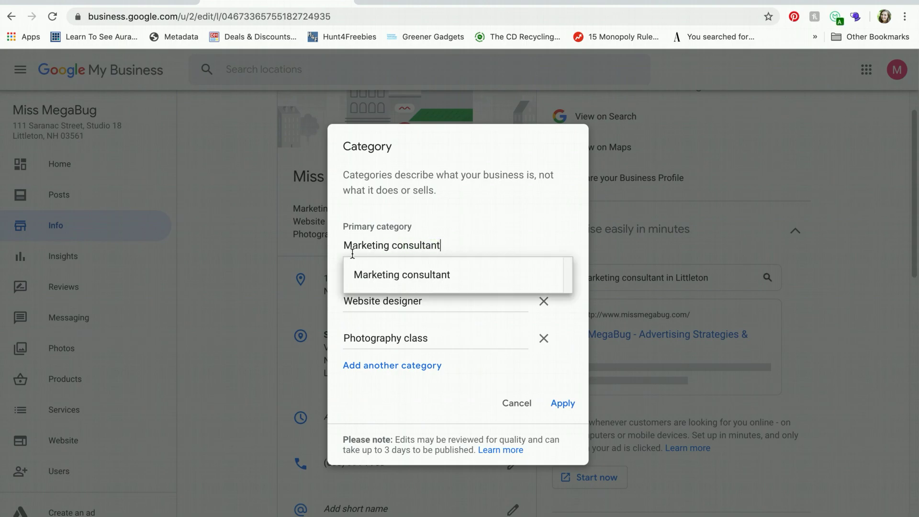
click(400, 229)
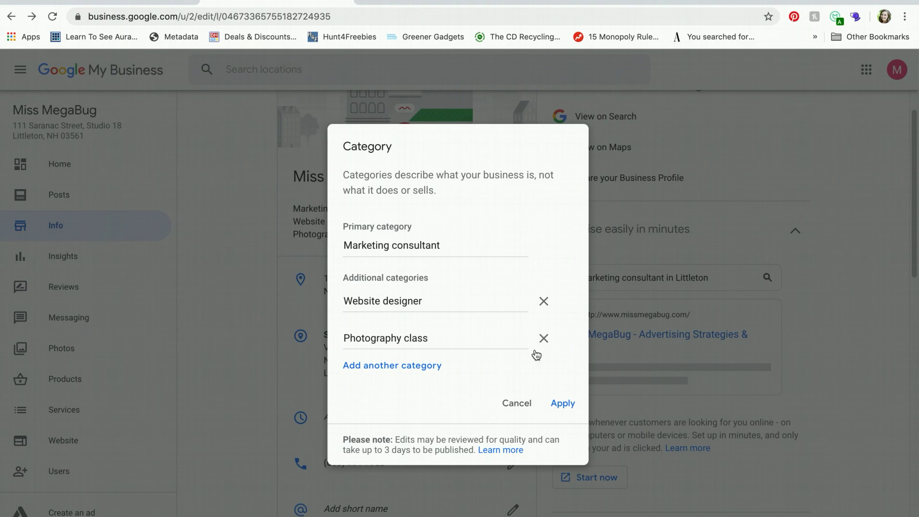
click(564, 403)
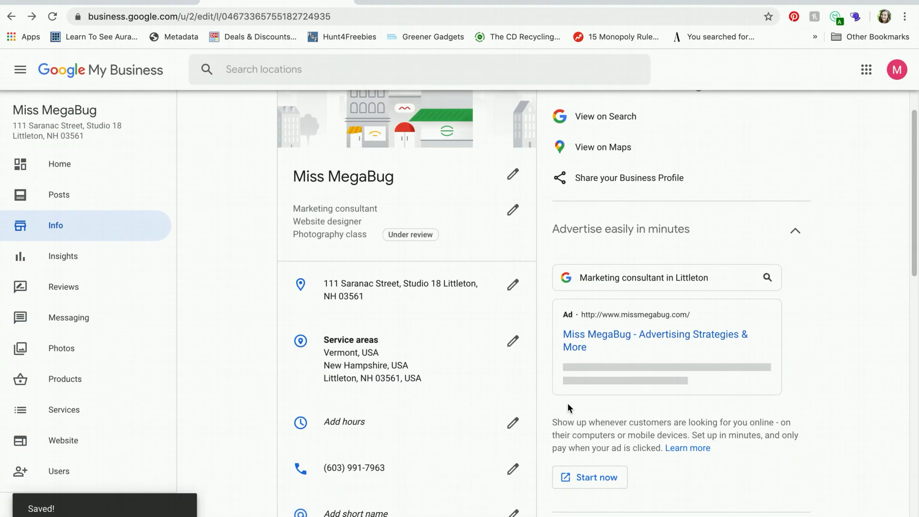
Scroll down the Info page to the profile short name editor, which suggests 'miss-megabug'
scroll(567, 404, down, 3)
scroll(568, 407, down, 1)
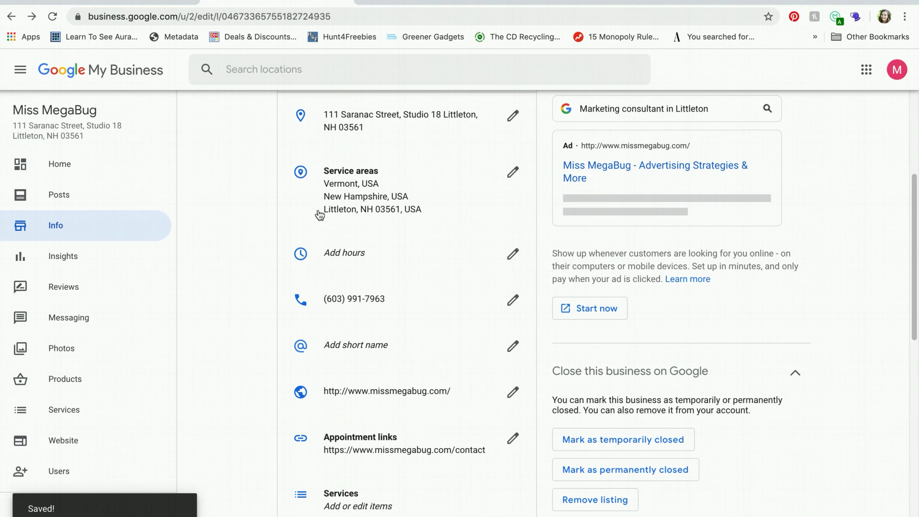
scroll(319, 215, up, 4)
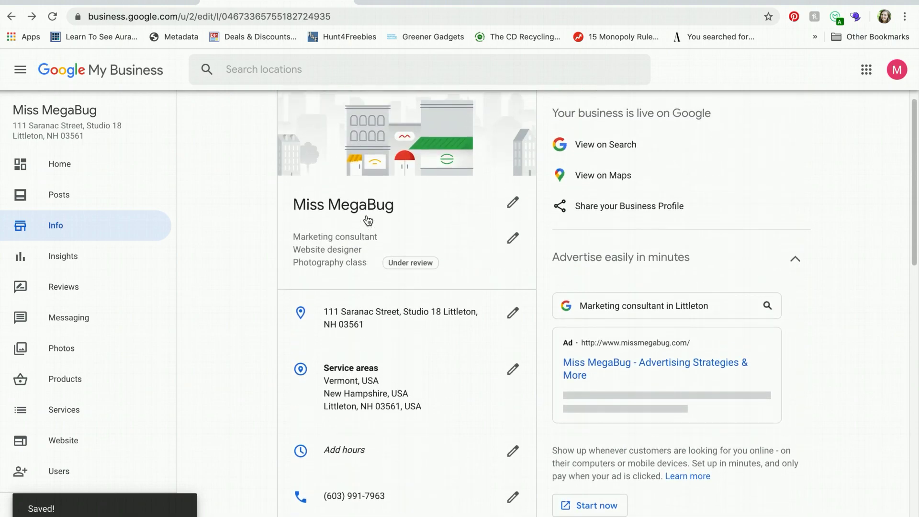
scroll(367, 220, down, 2)
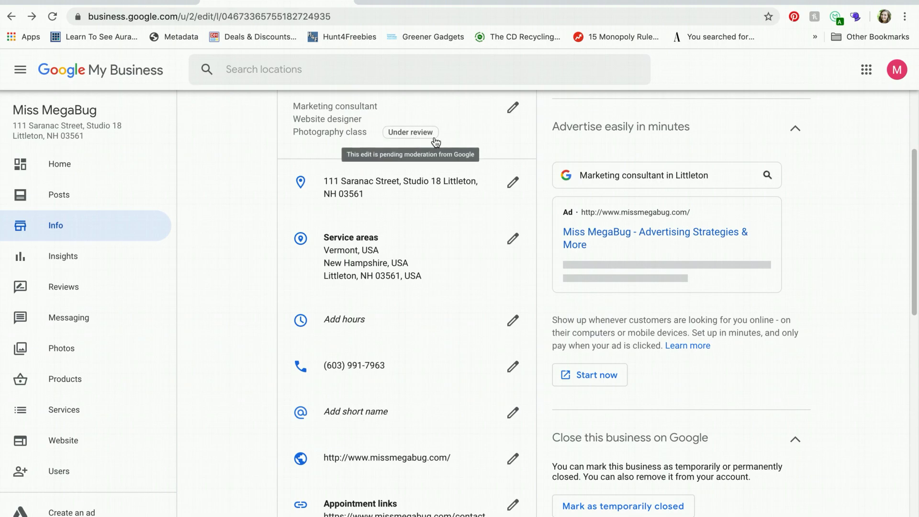
scroll(493, 152, down, 1)
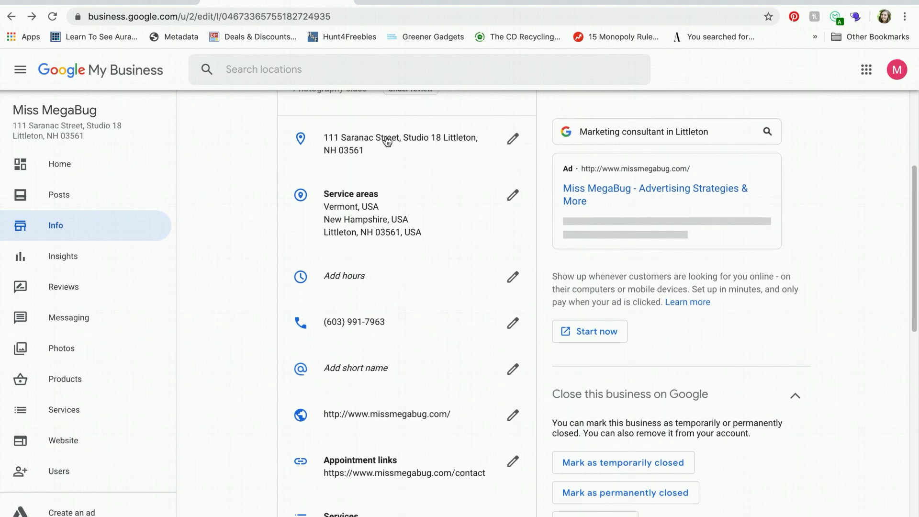
scroll(376, 145, down, 2)
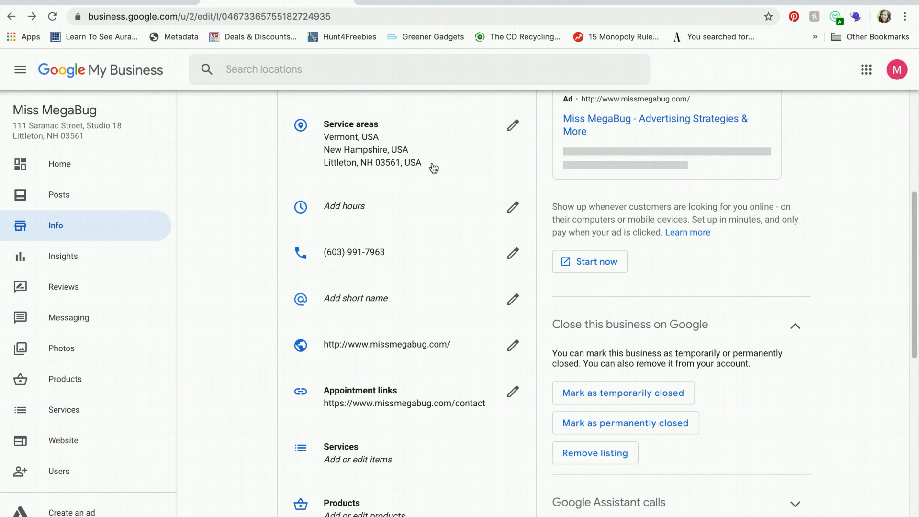
scroll(433, 168, down, 2)
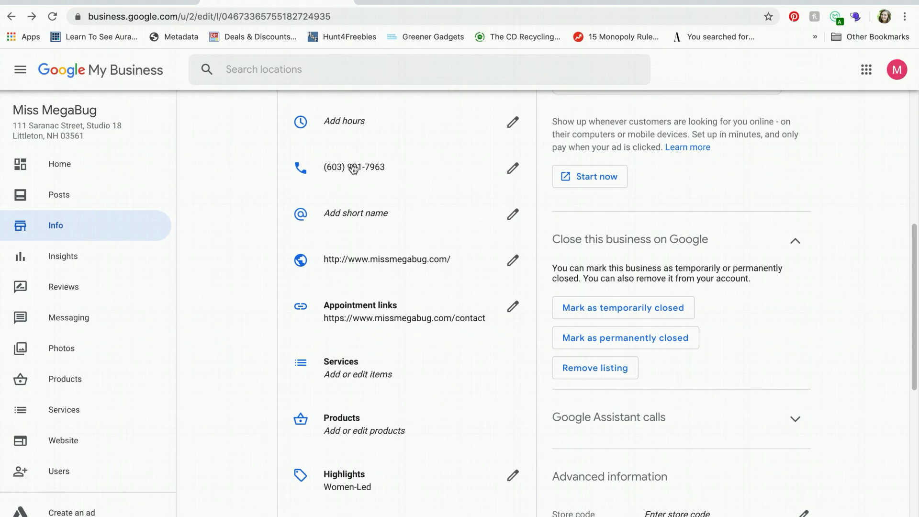
scroll(353, 169, down, 1)
scroll(353, 169, down, 1)
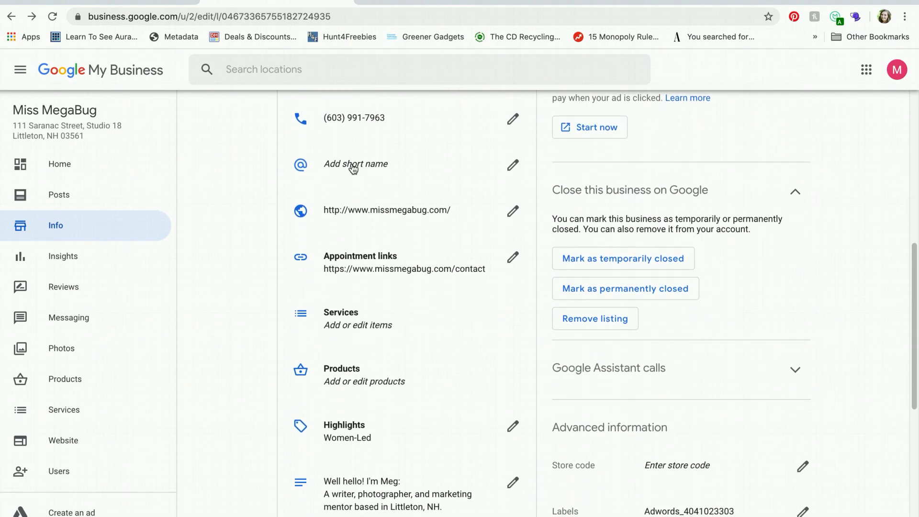
click(514, 170)
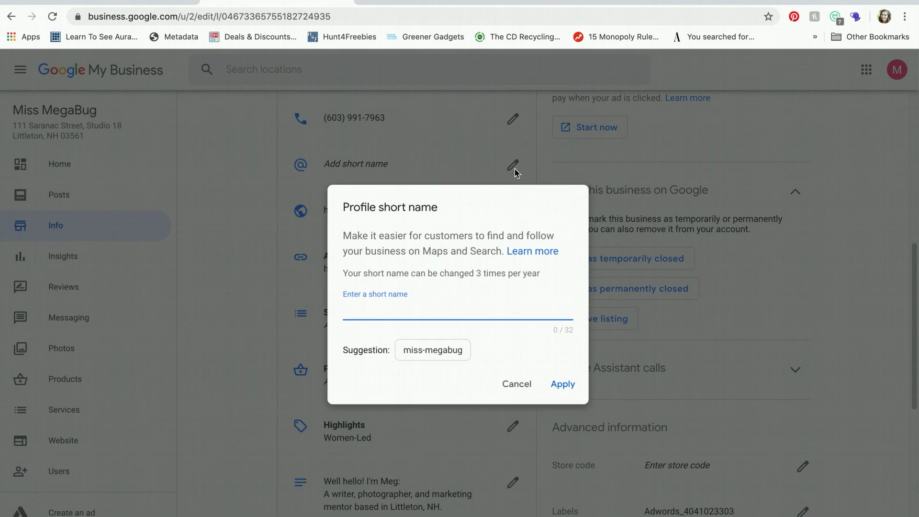
Save 'missmegabug' as the profile short name and dismiss the Share Business Profile window
text(missmegabug)
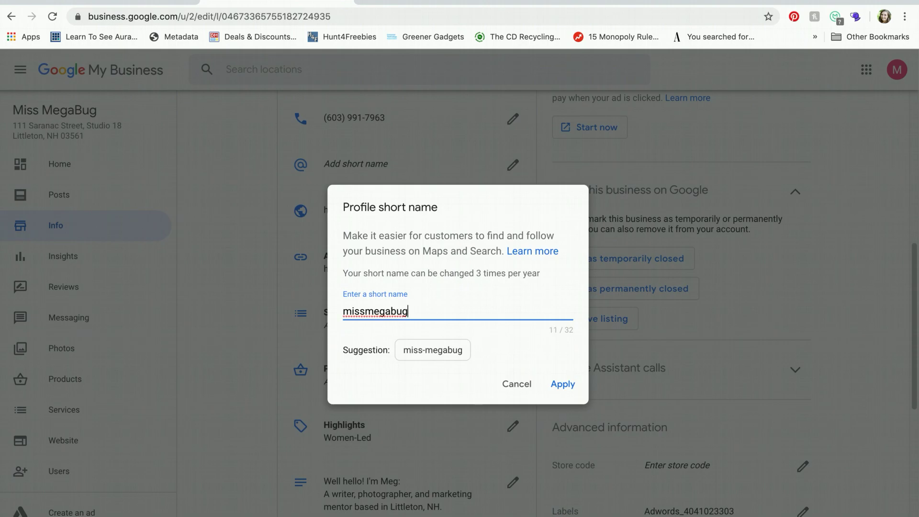
click(562, 385)
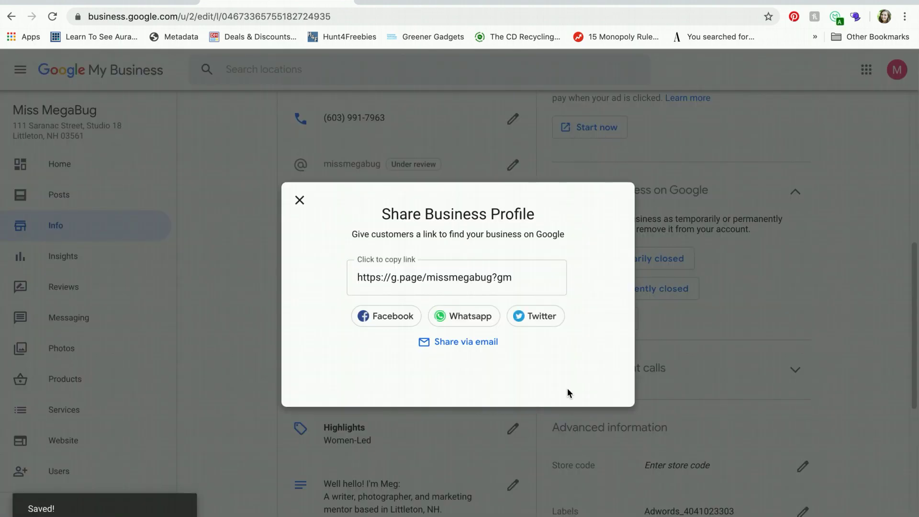
click(299, 200)
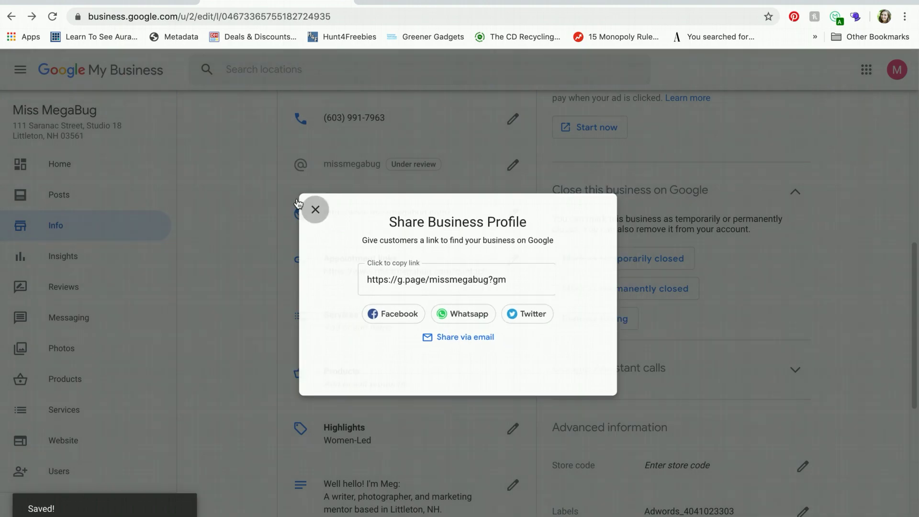
Go to the Services page listing Business Photography and Lifestyle Photography items
scroll(257, 270, down, 2)
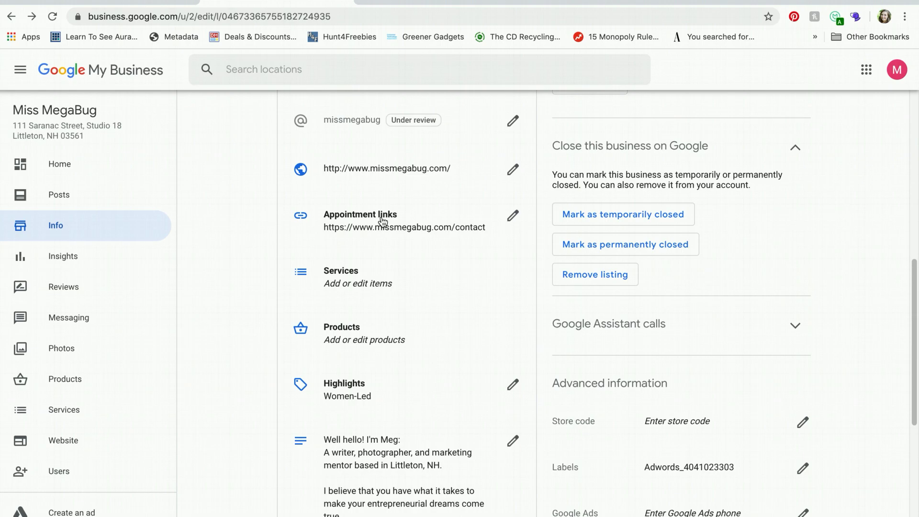
scroll(394, 290, down, 1)
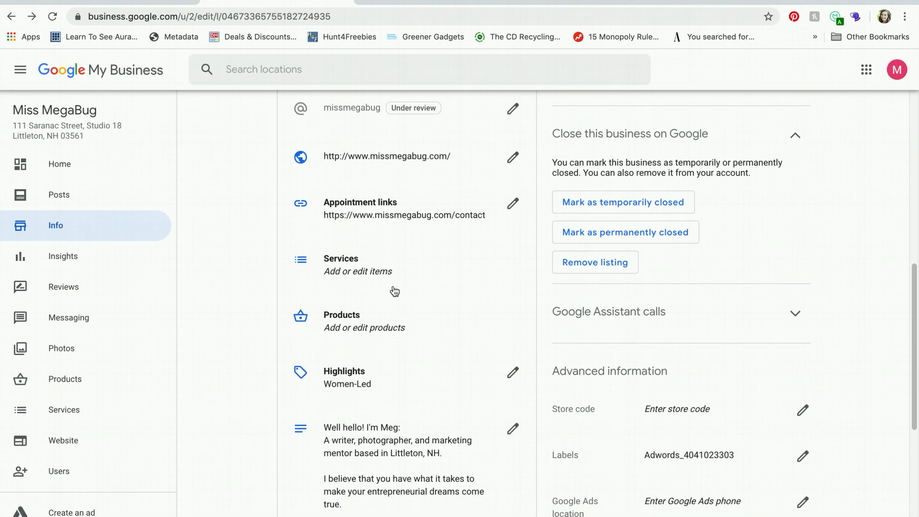
scroll(394, 291, down, 1)
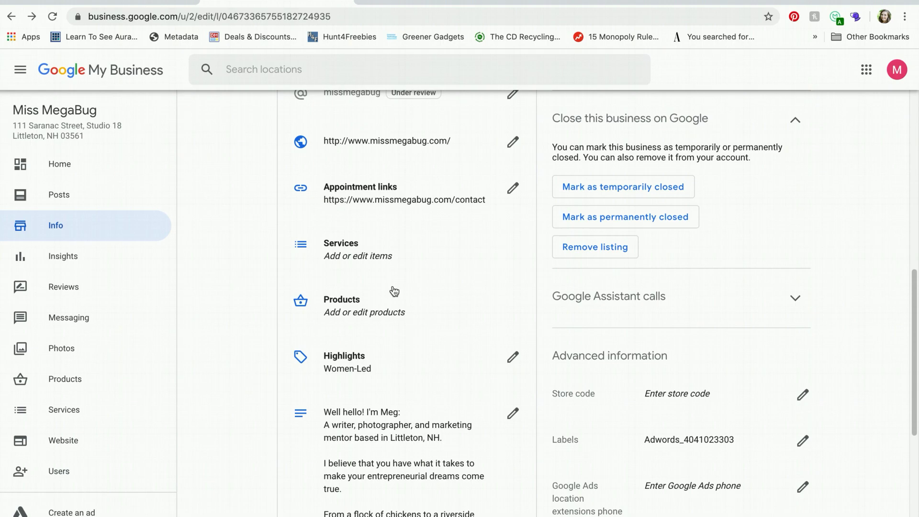
click(333, 246)
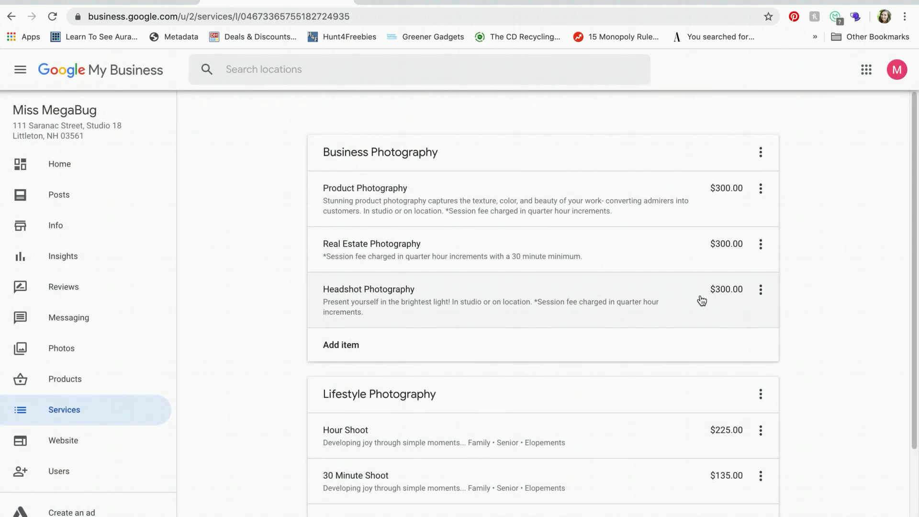
scroll(855, 286, down, 2)
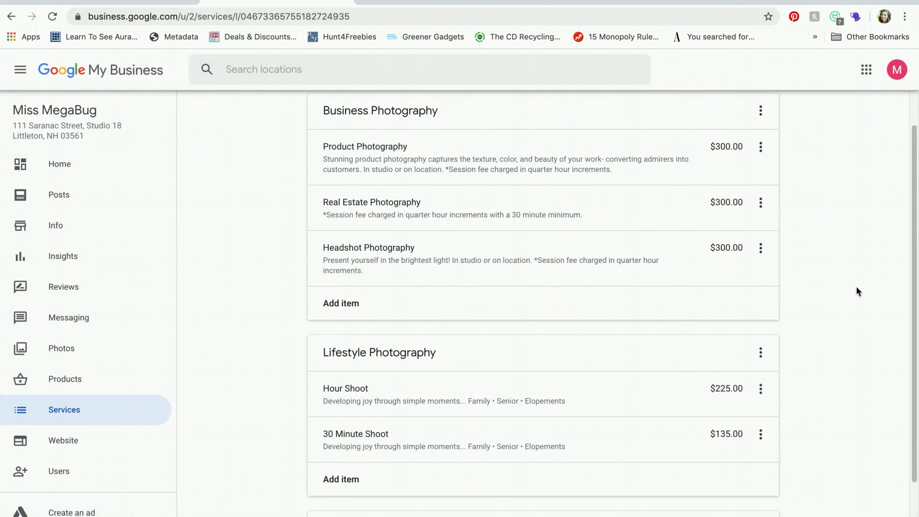
Start a new services section and place the cursor in its empty Item name field
scroll(856, 287, up, 2)
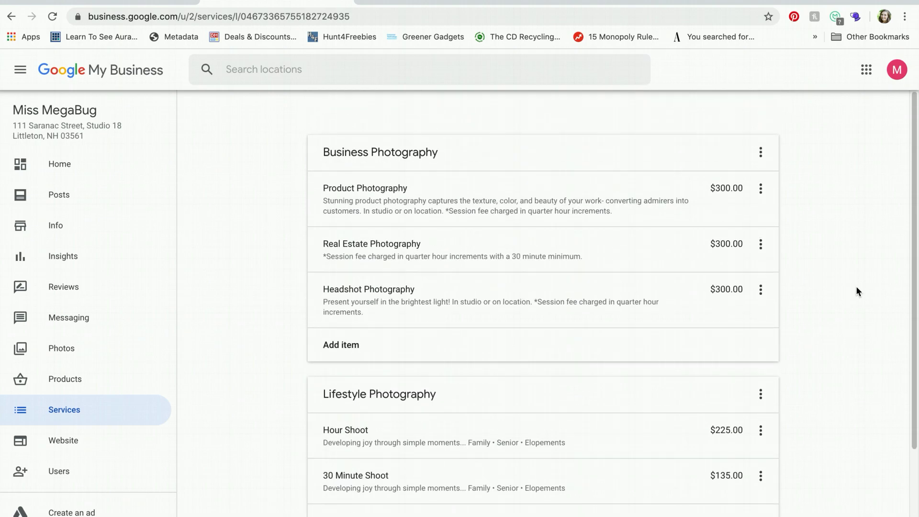
scroll(584, 213, down, 3)
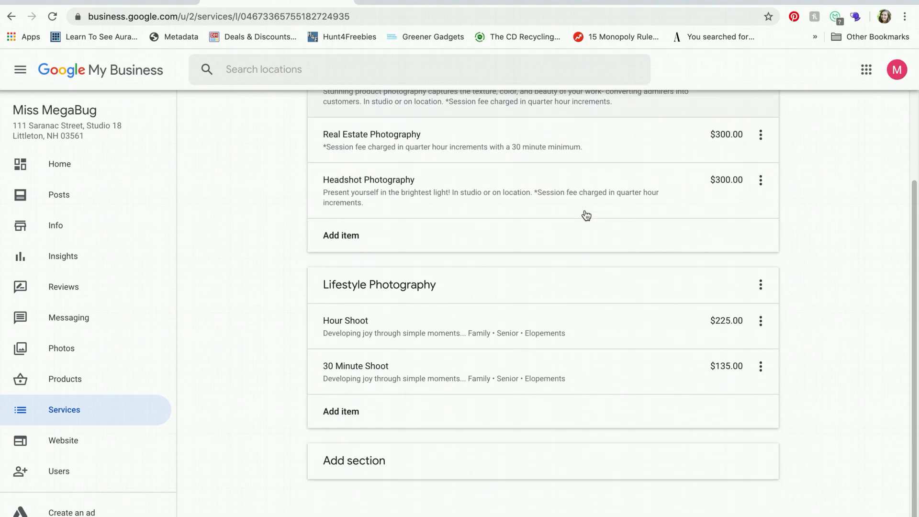
click(362, 461)
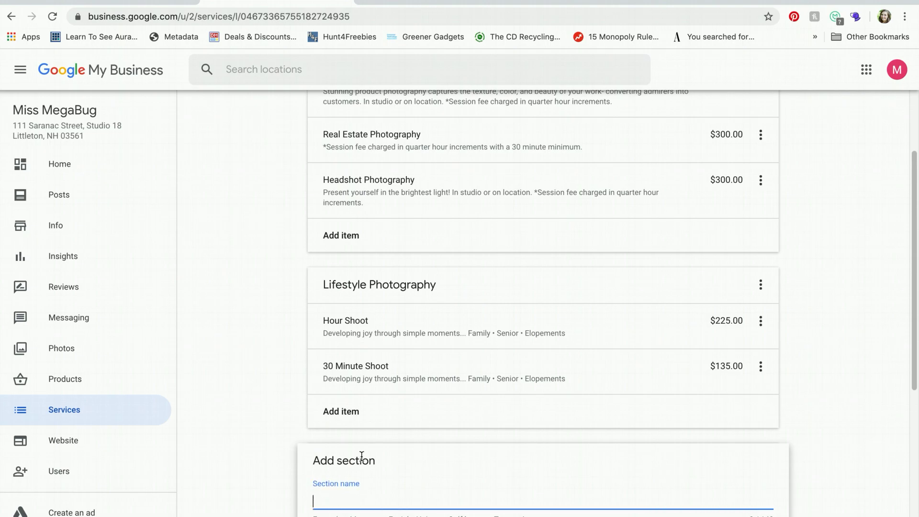
scroll(361, 456, up, 2)
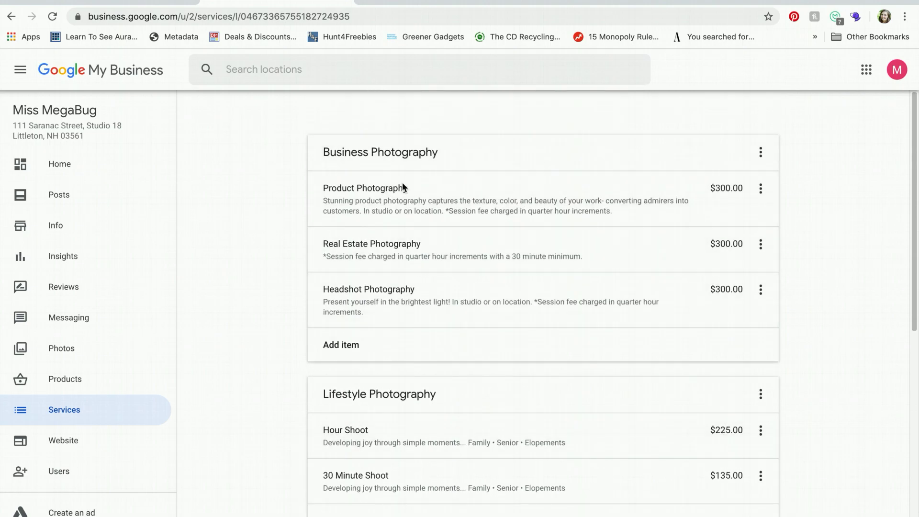
scroll(387, 362, up, 1)
scroll(451, 275, down, 3)
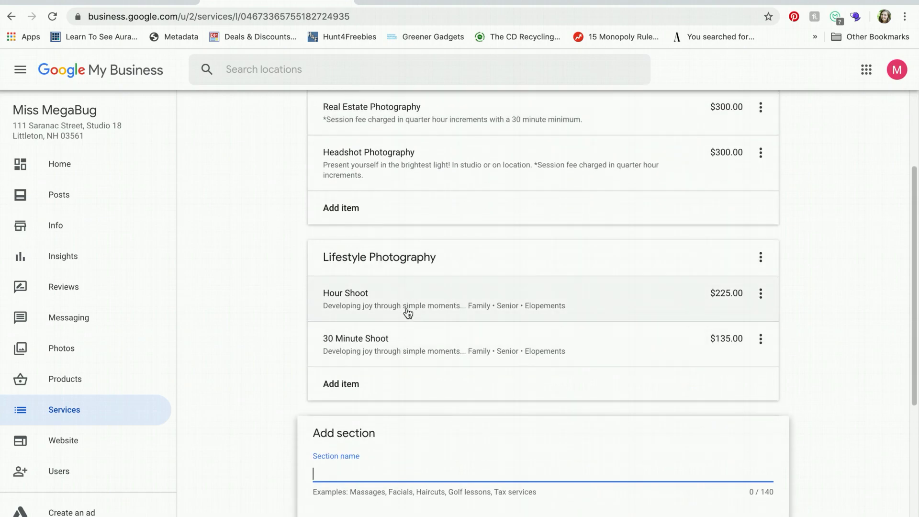
scroll(416, 363, down, 2)
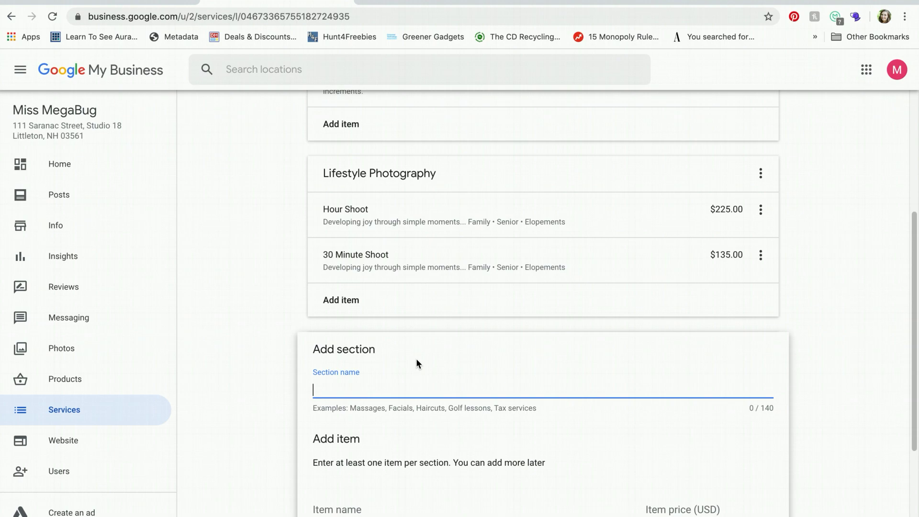
scroll(415, 360, down, 2)
scroll(415, 358, down, 1)
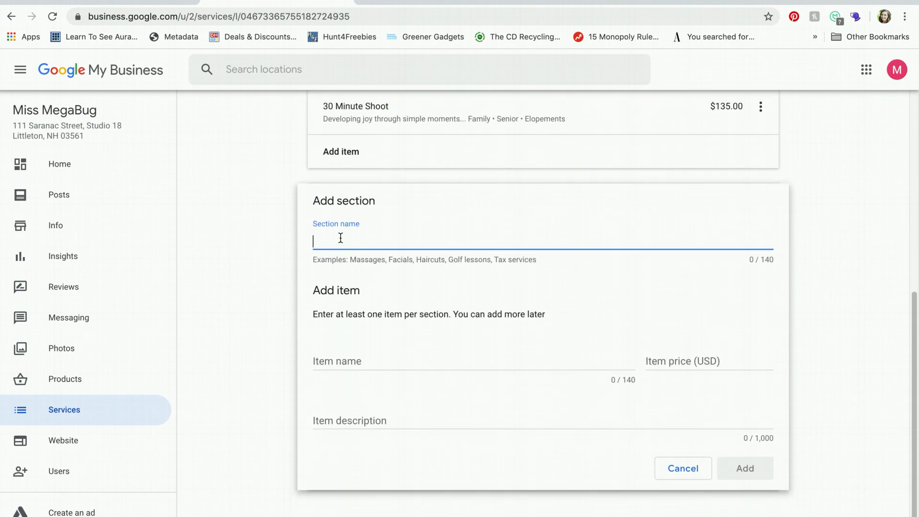
click(344, 361)
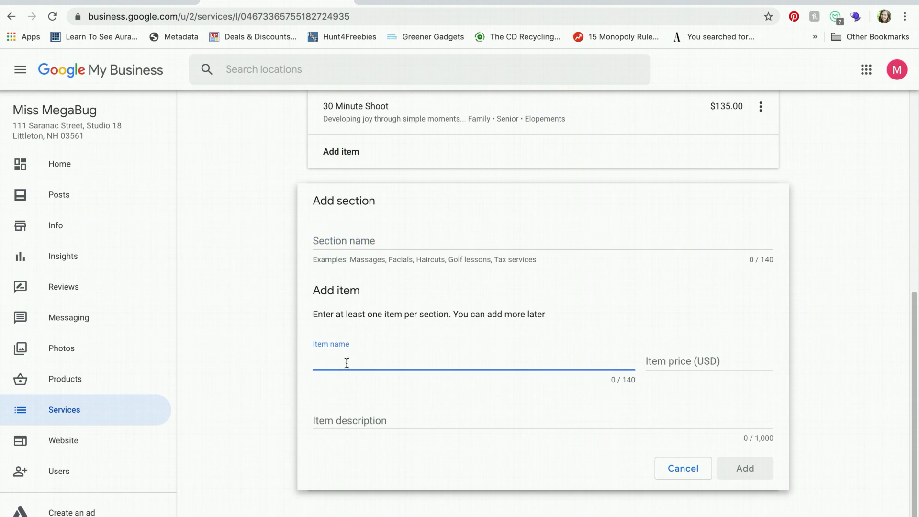
scroll(347, 360, up, 1)
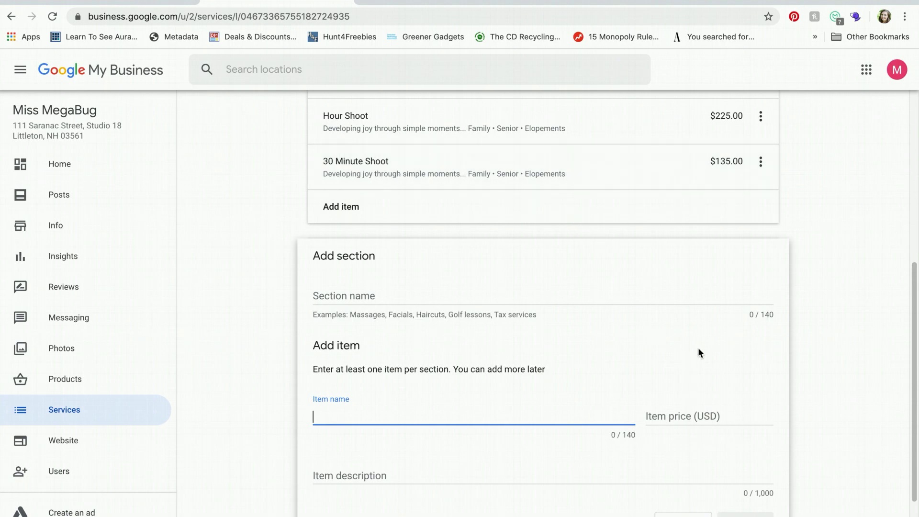
scroll(596, 303, down, 3)
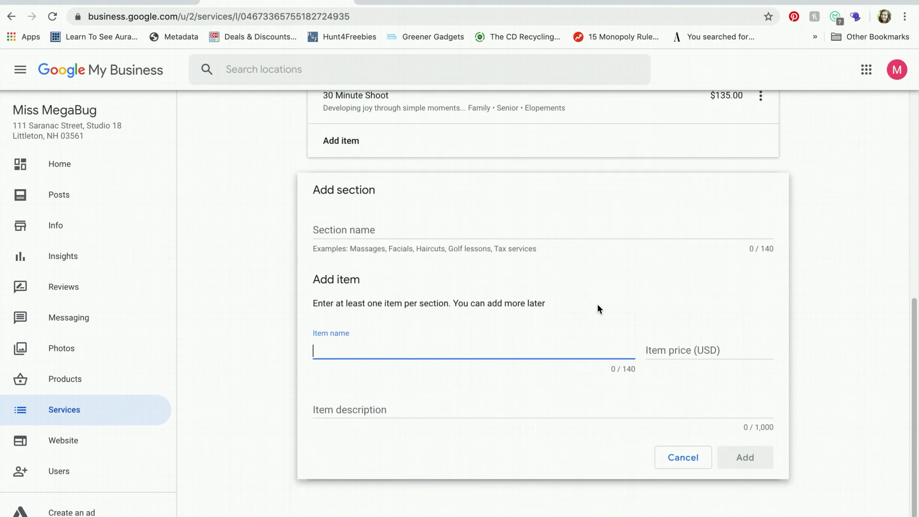
Add a services section named 'Test' containing an item 'Test' with description 'Test'
text(Tesyt)
key(BackSpace)
key(BackSpace)
text(t)
click(683, 349)
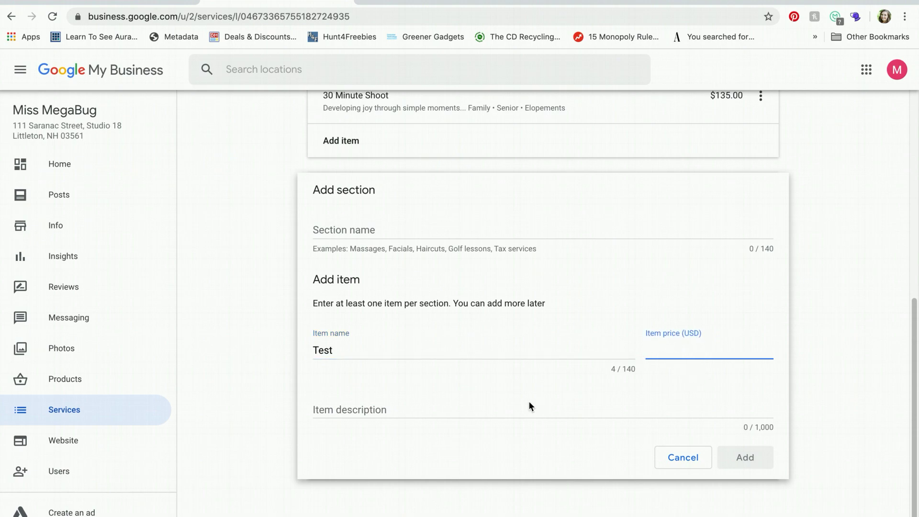
click(503, 409)
text(Test)
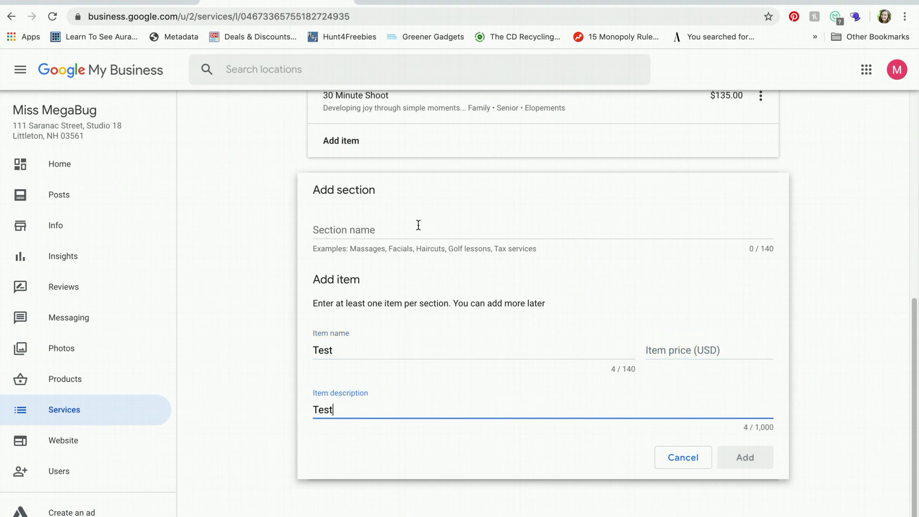
click(406, 230)
text(Test)
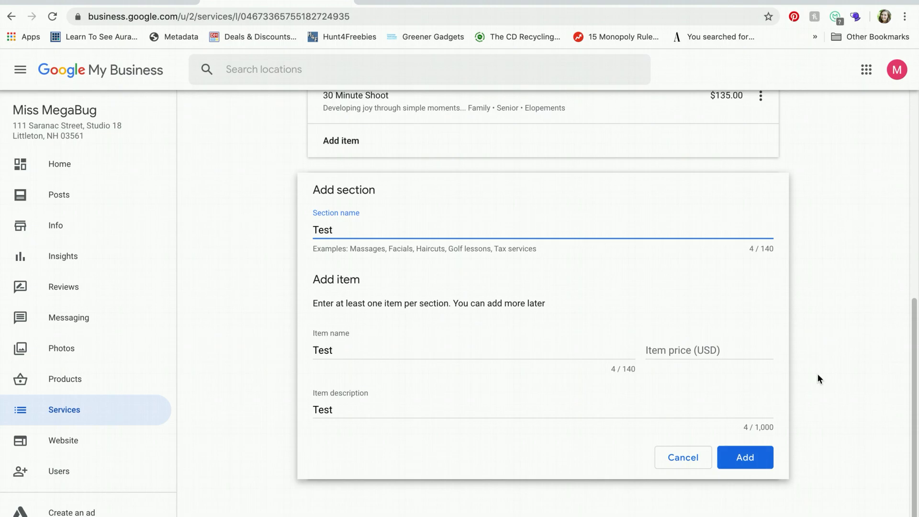
click(746, 465)
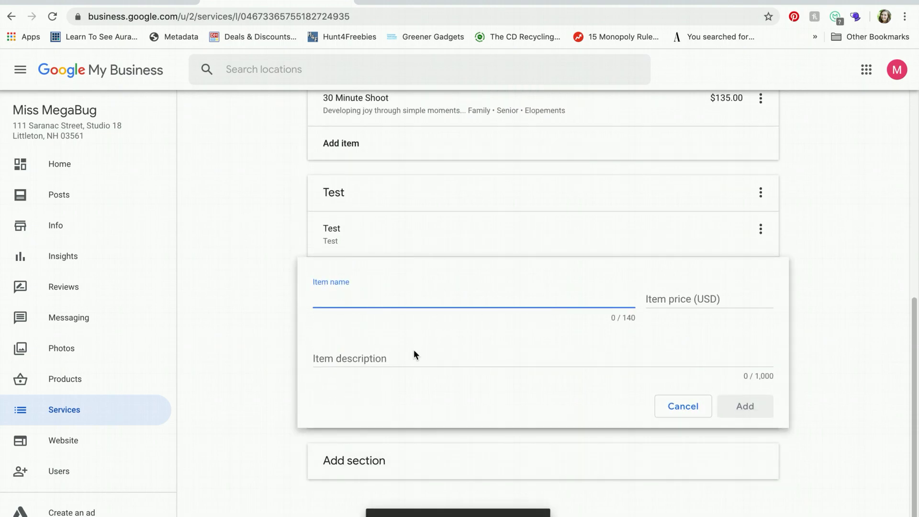
Delete the Test section with its items and confirm the deletion
click(760, 192)
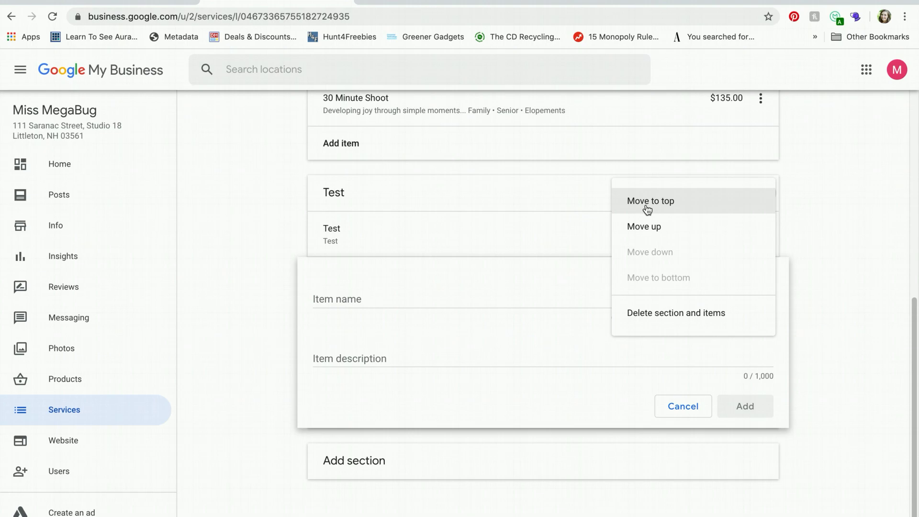
click(668, 313)
click(545, 339)
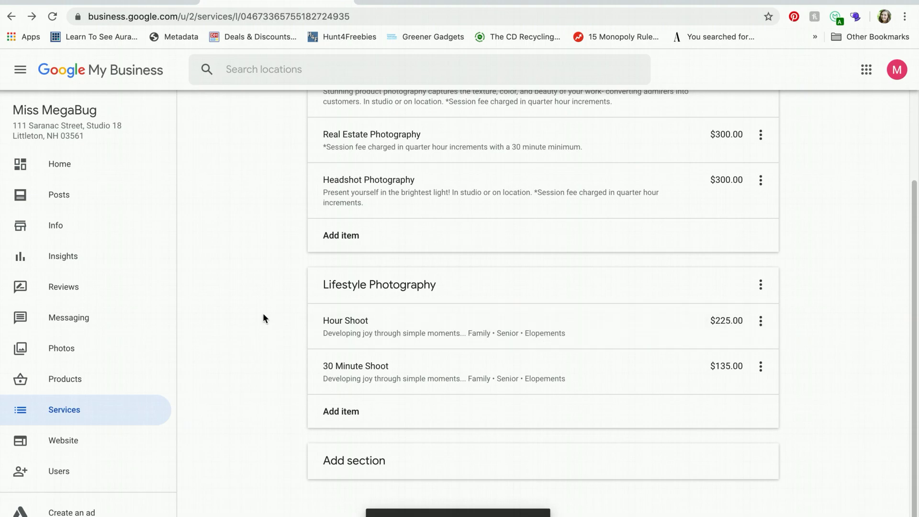
Return to the Info page and go to the Products page with the Online Courses collection
scroll(263, 314, up, 2)
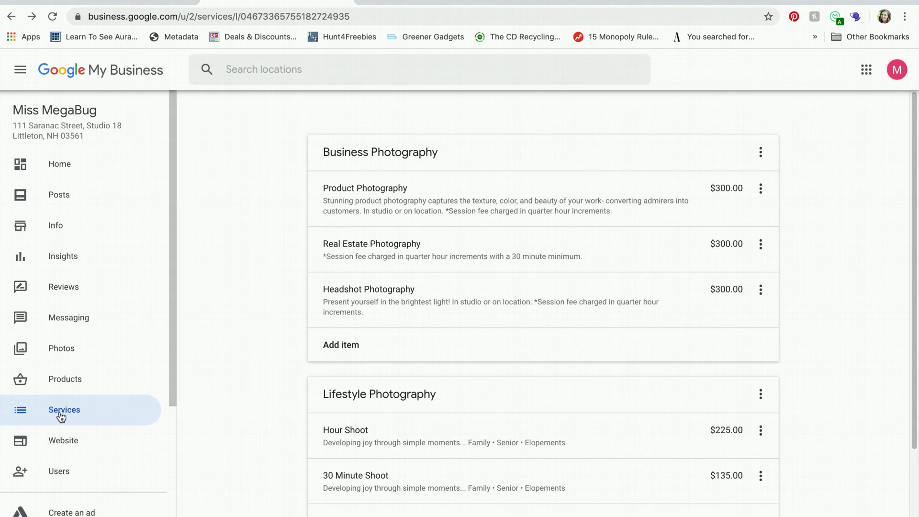
click(47, 225)
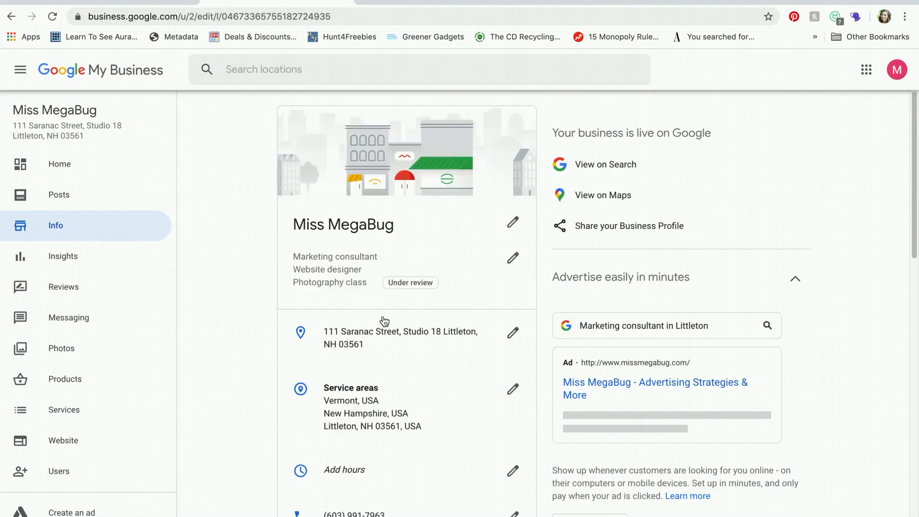
scroll(483, 325, down, 12)
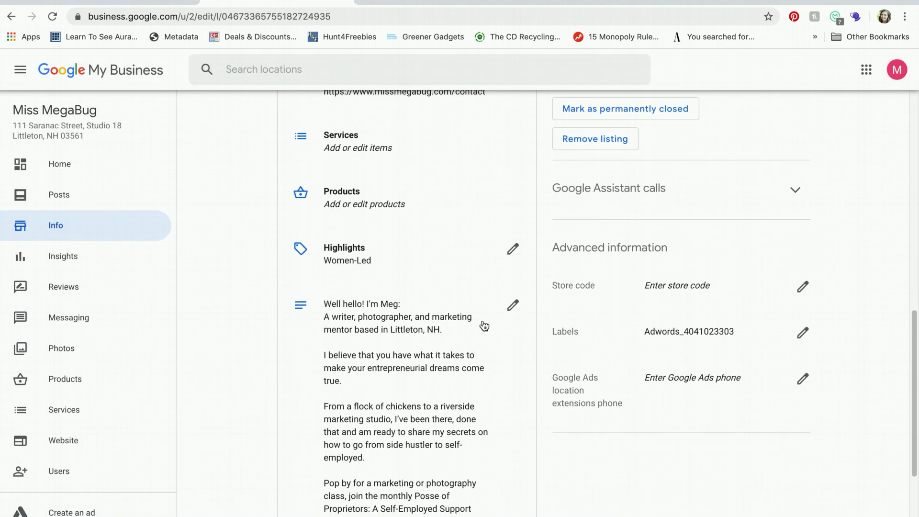
click(352, 193)
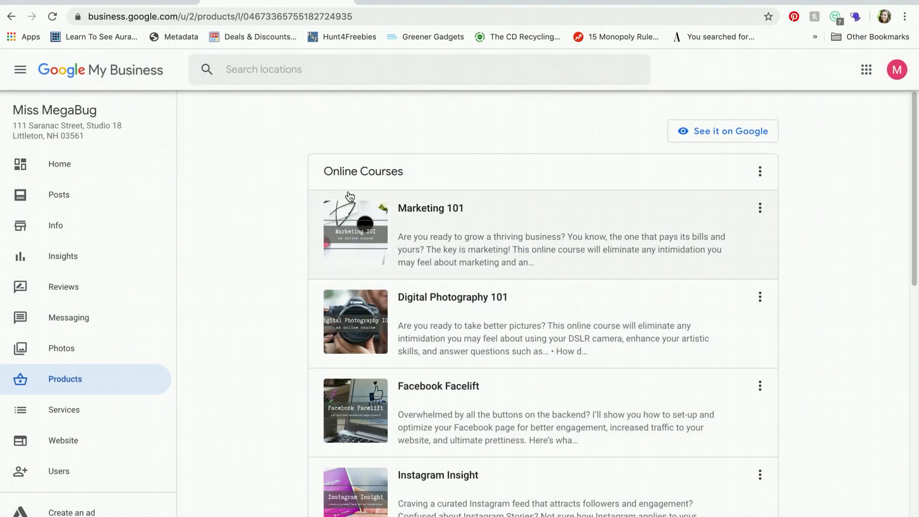
Scroll the Products page down to Add product category, then return to the Info page
scroll(225, 240, down, 1)
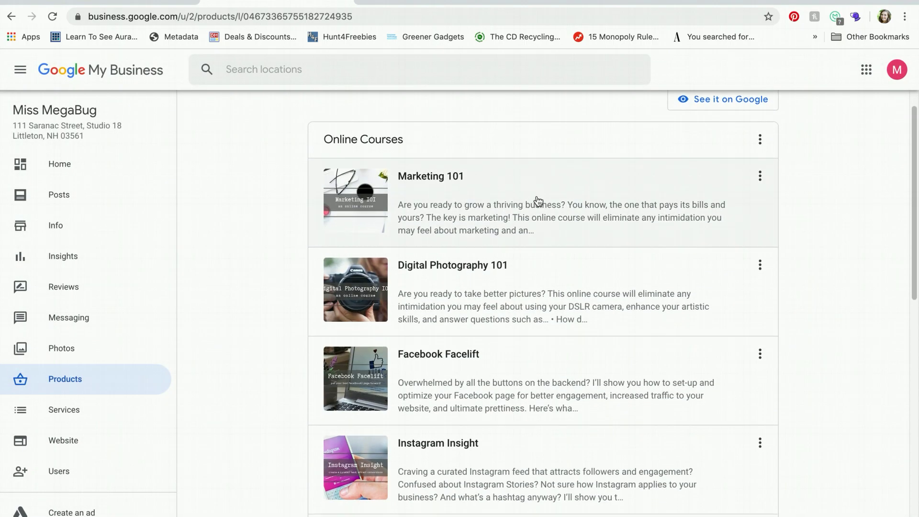
scroll(434, 215, down, 5)
scroll(433, 215, down, 6)
scroll(434, 214, down, 4)
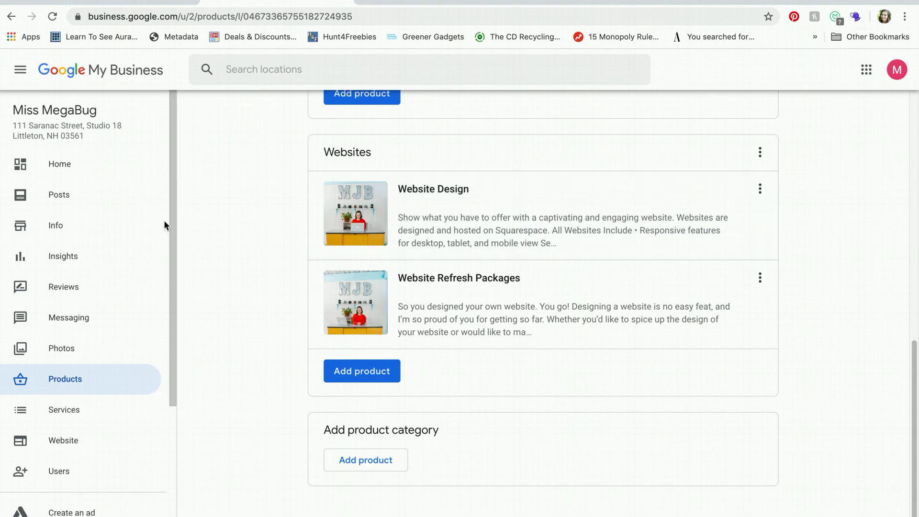
click(78, 225)
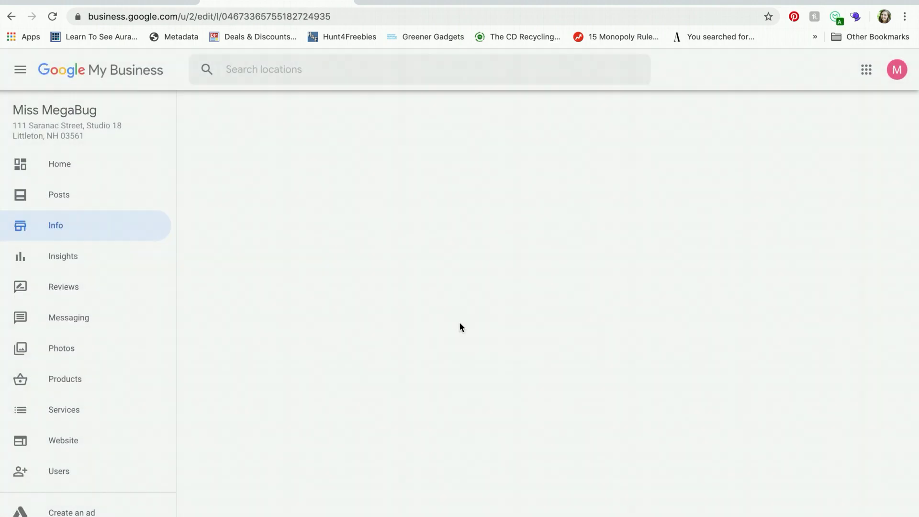
Edit the Highlights section and apply it with Women-Led kept checked
scroll(689, 360, down, 2)
scroll(689, 360, down, 10)
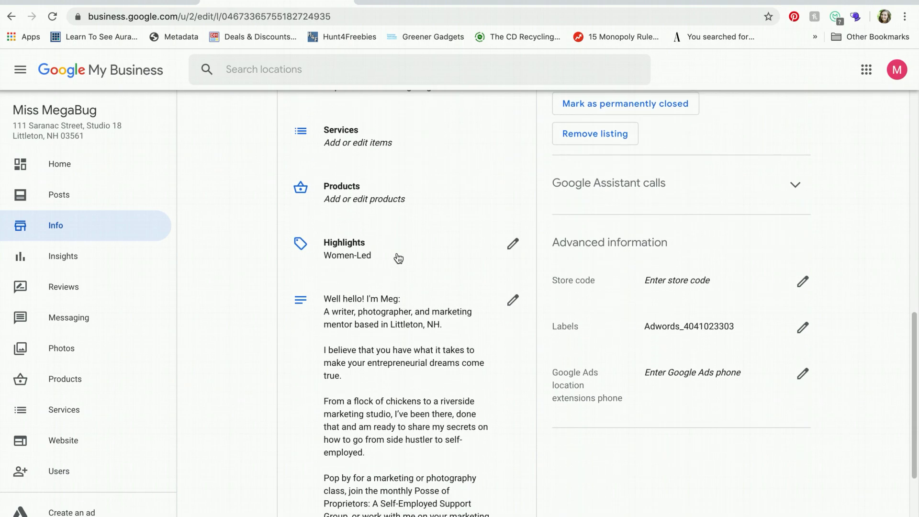
click(513, 244)
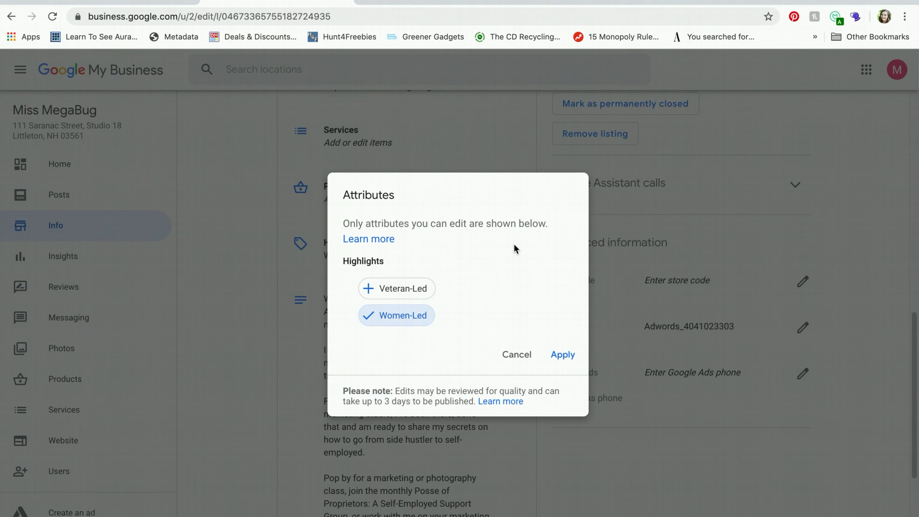
click(563, 355)
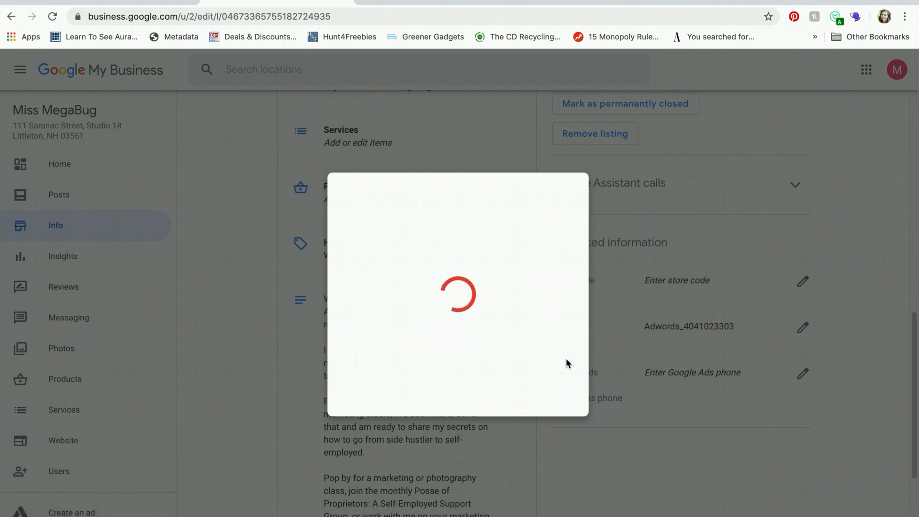
scroll(566, 361, down, 3)
Scroll the Info page down to the business description and October 9, 2013 opening date
scroll(567, 364, down, 2)
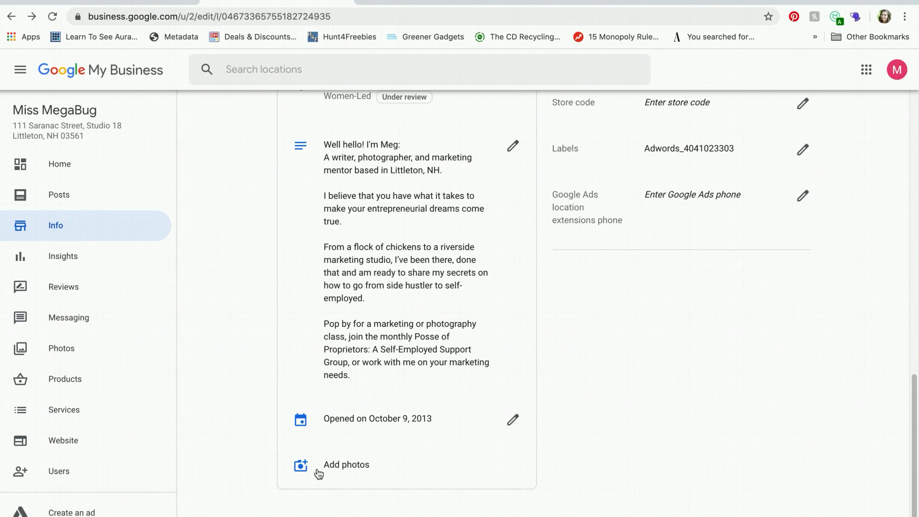
Browse the photo grid after dismissing the posting tip, then return to the Products page
click(60, 342)
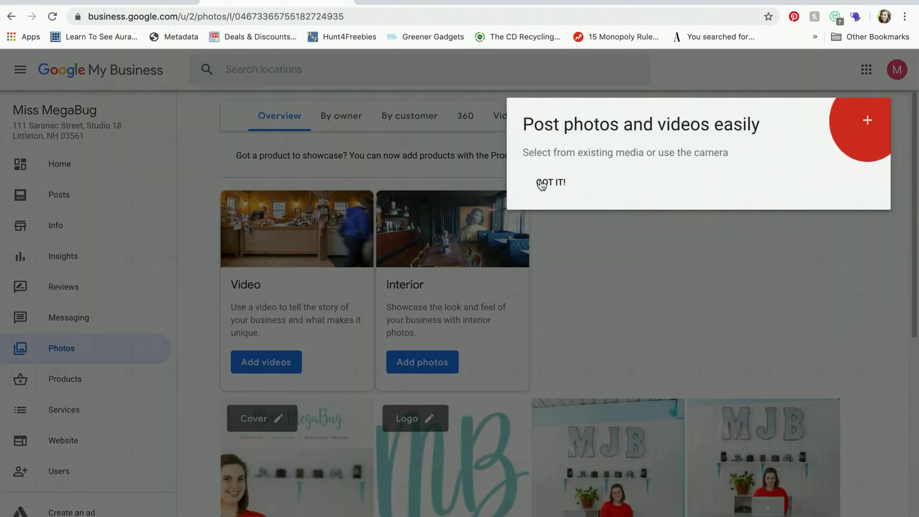
click(554, 189)
scroll(553, 188, down, 3)
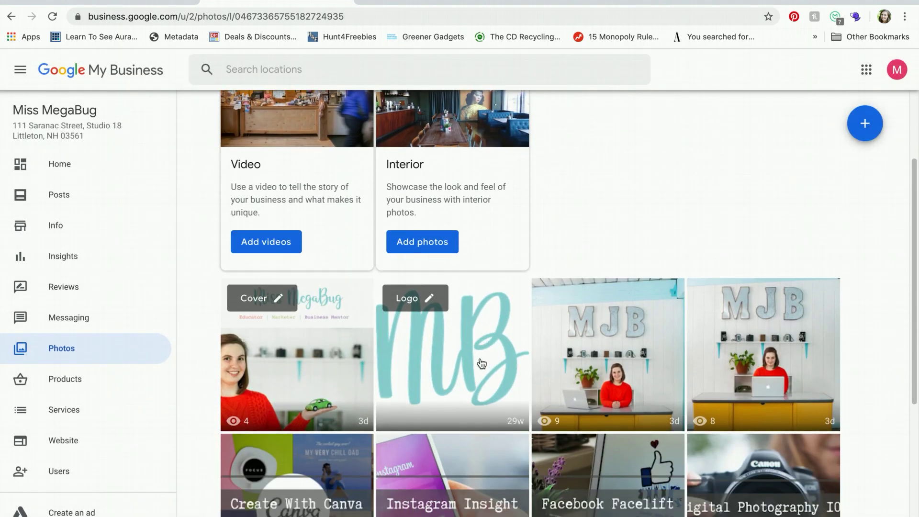
scroll(481, 363, down, 3)
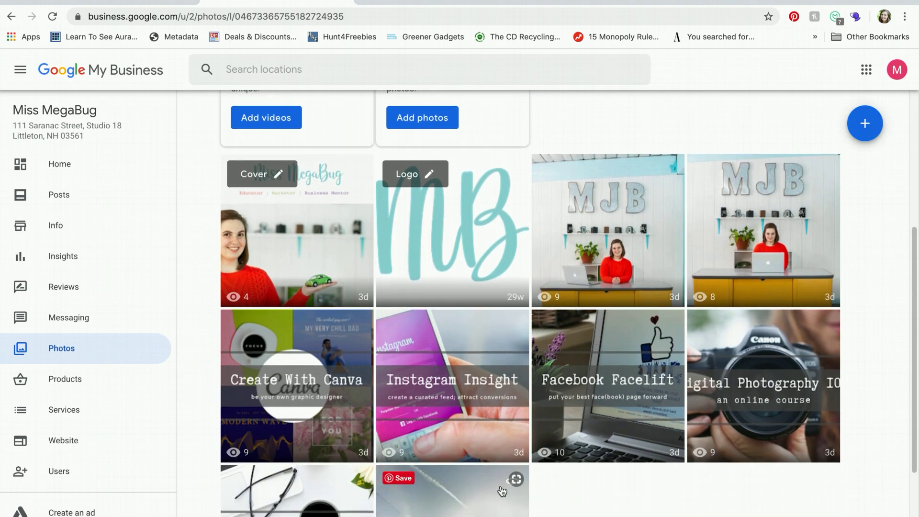
scroll(597, 379, down, 1)
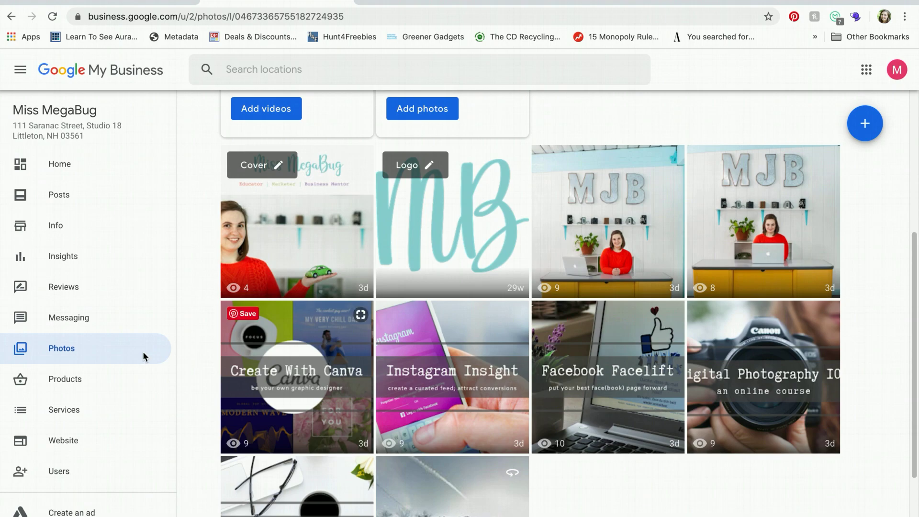
click(76, 375)
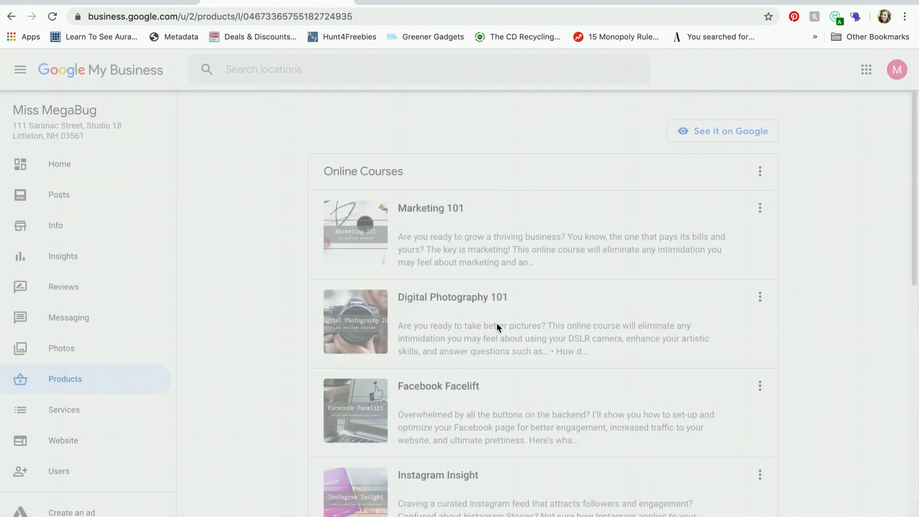
Scroll the product categories, then return to the Photos overview and scroll it
scroll(361, 344, down, 12)
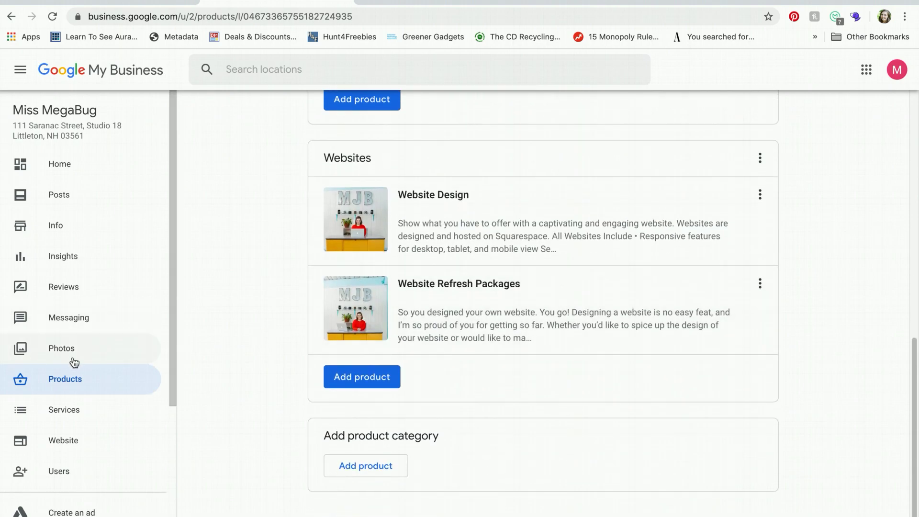
click(72, 354)
scroll(72, 354, down, 4)
scroll(73, 357, down, 1)
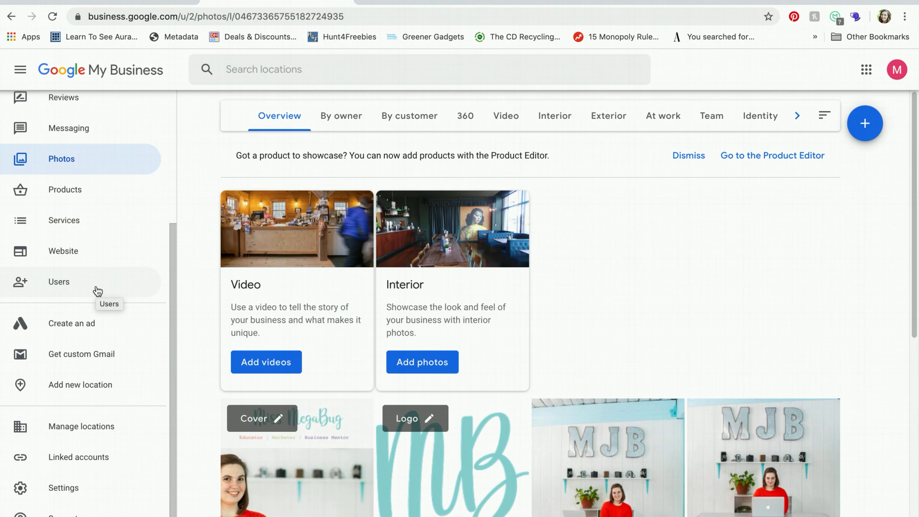
Open users and permissions and start inviting a new user with the suggested e-mail address
click(98, 291)
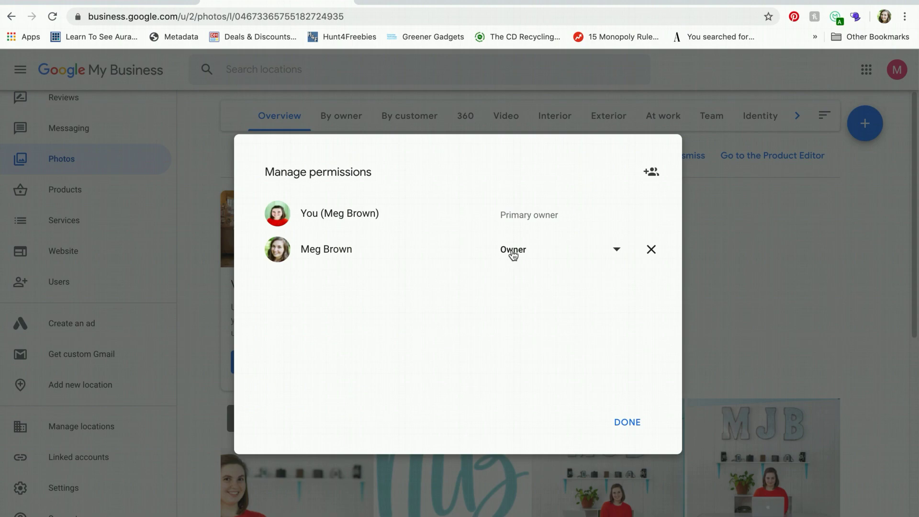
click(653, 177)
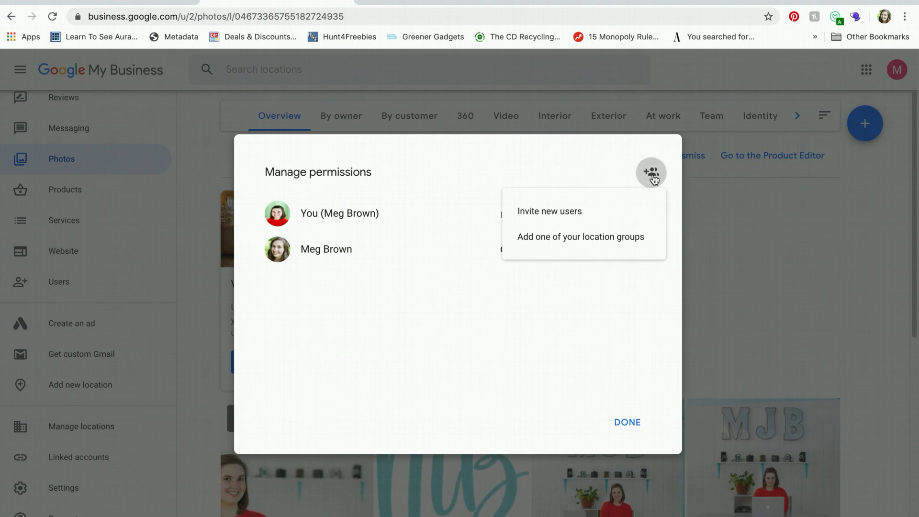
click(549, 221)
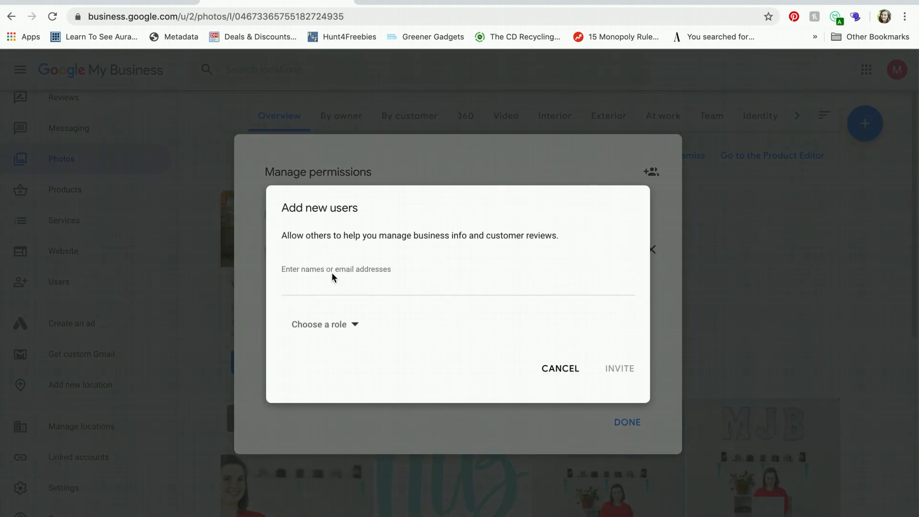
click(305, 284)
click(325, 320)
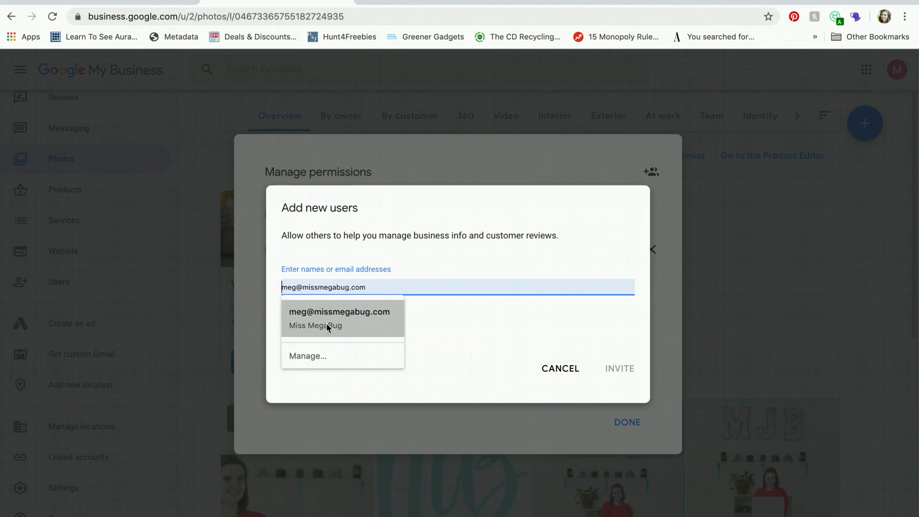
Close the role list without choosing, cancel the invitation, and close Manage permissions
click(429, 263)
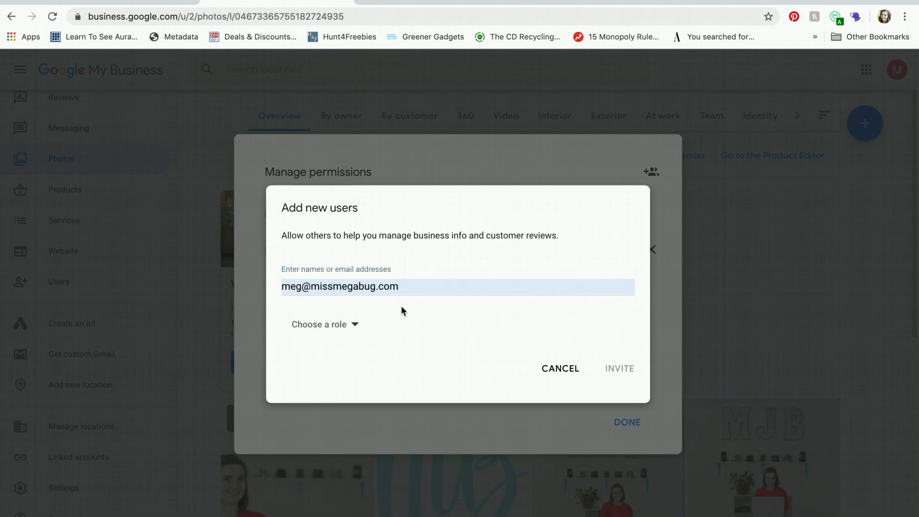
click(355, 328)
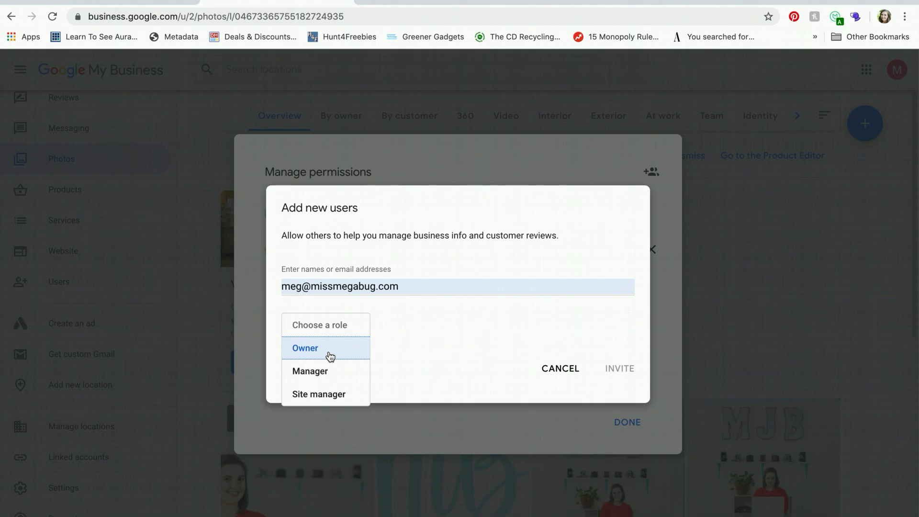
click(464, 323)
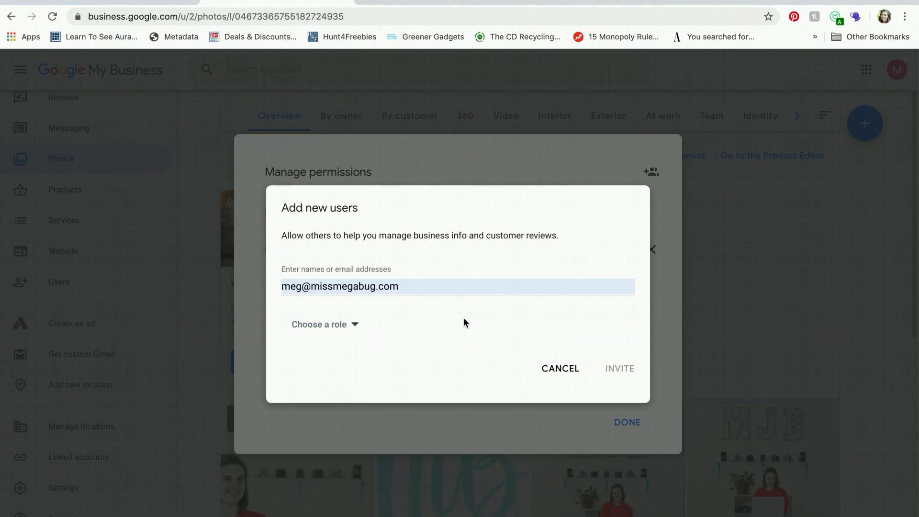
click(573, 373)
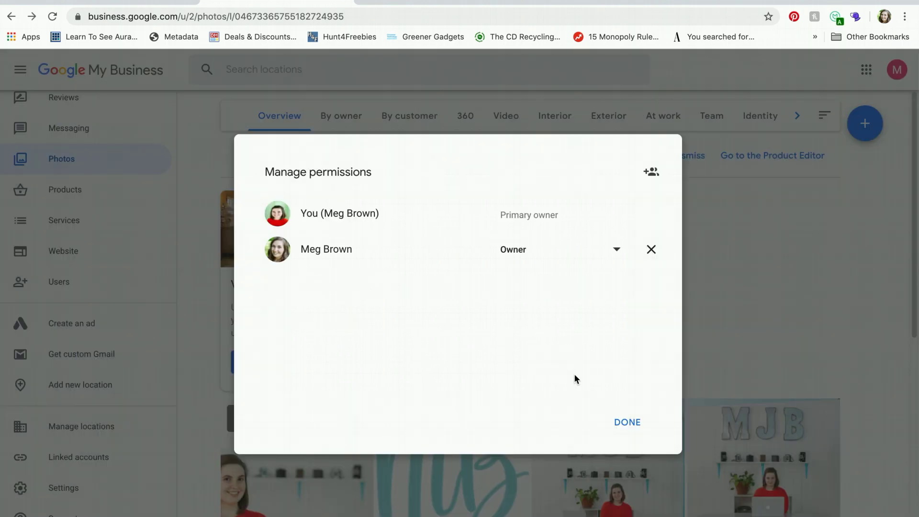
click(625, 421)
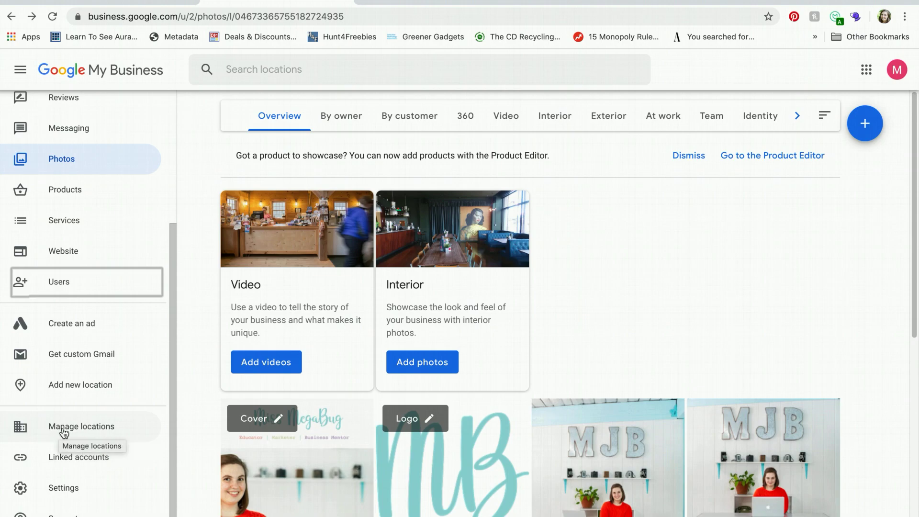
click(67, 458)
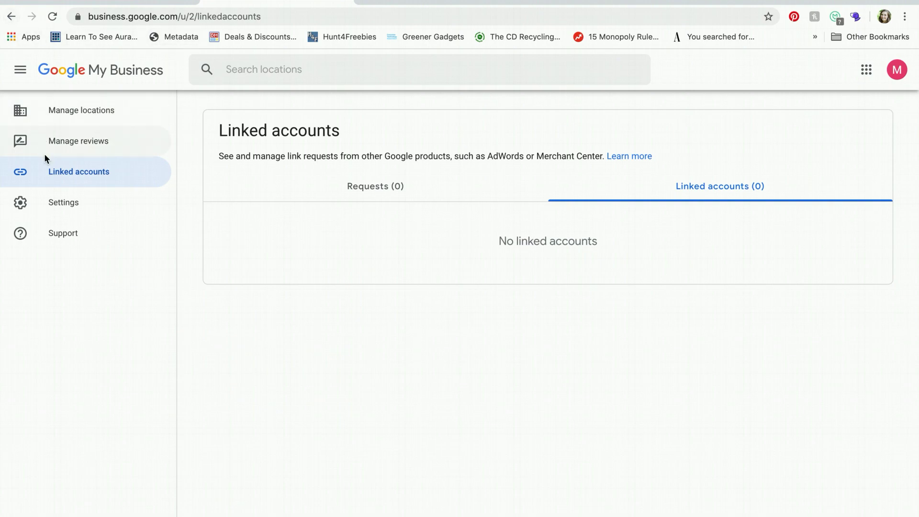
click(11, 16)
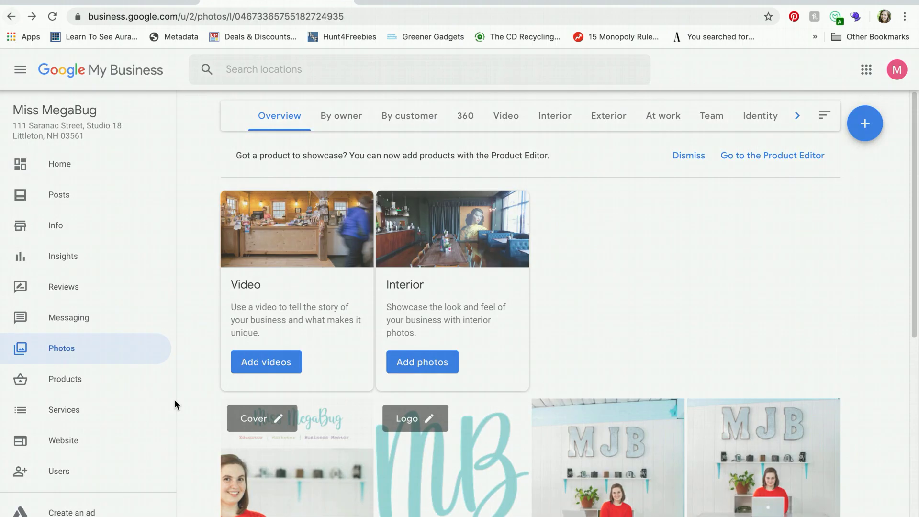
scroll(124, 340, down, 4)
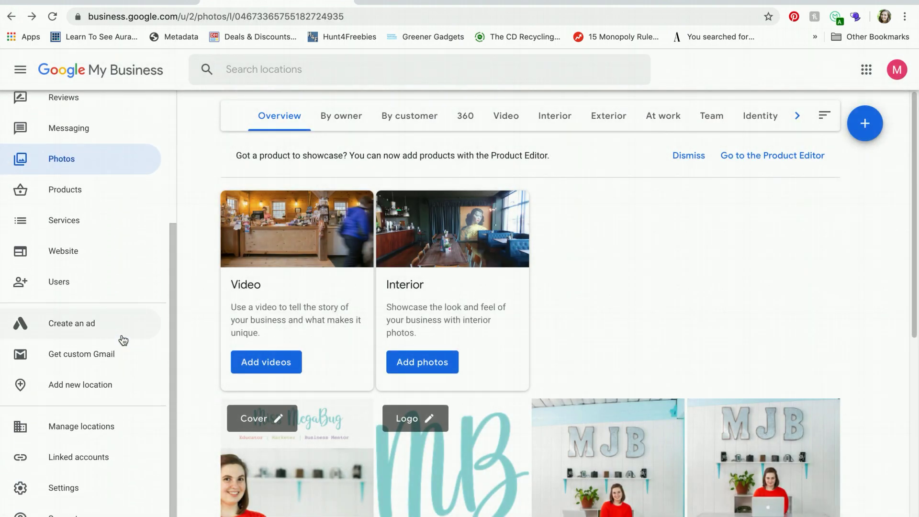
scroll(123, 339, up, 4)
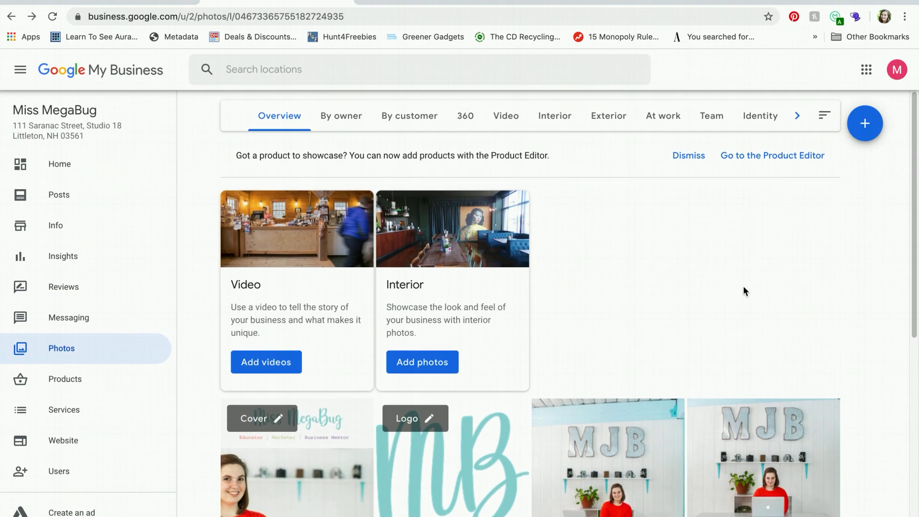
scroll(743, 287, down, 8)
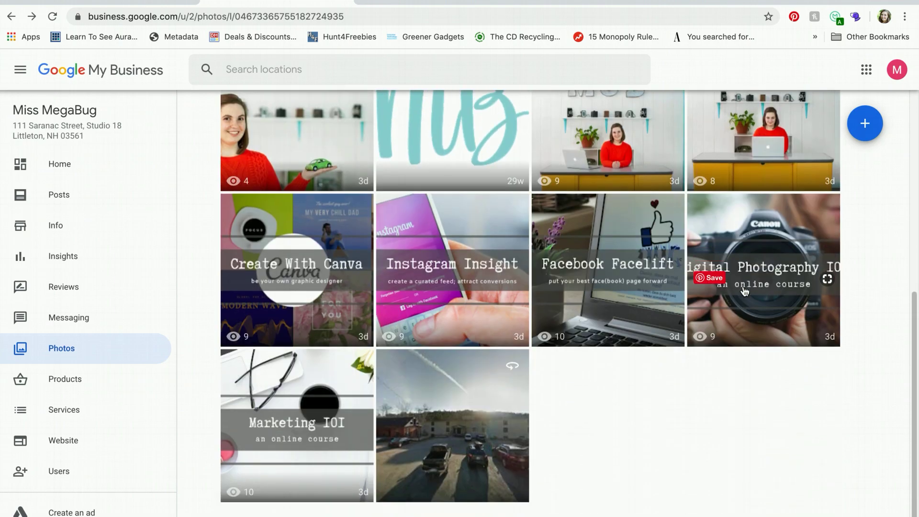
scroll(744, 290, up, 8)
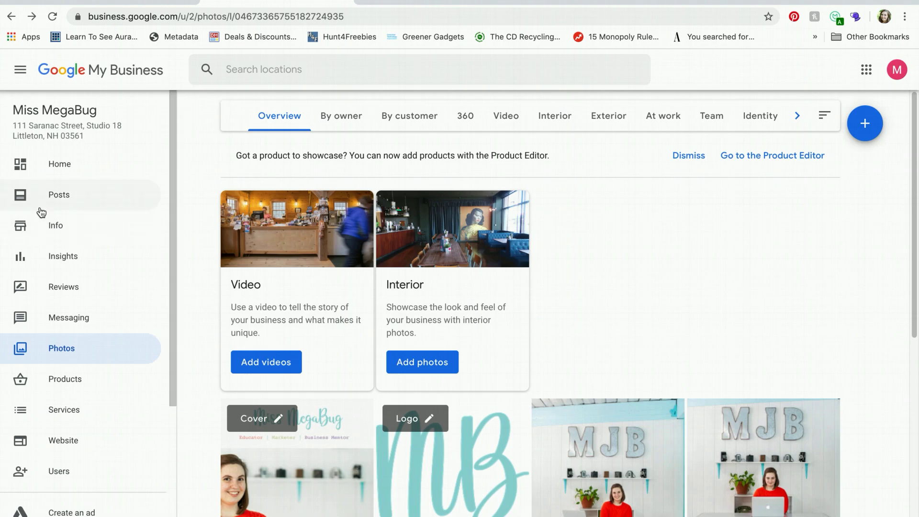
Open Posts and start a new offer post from the What's new popup
click(38, 205)
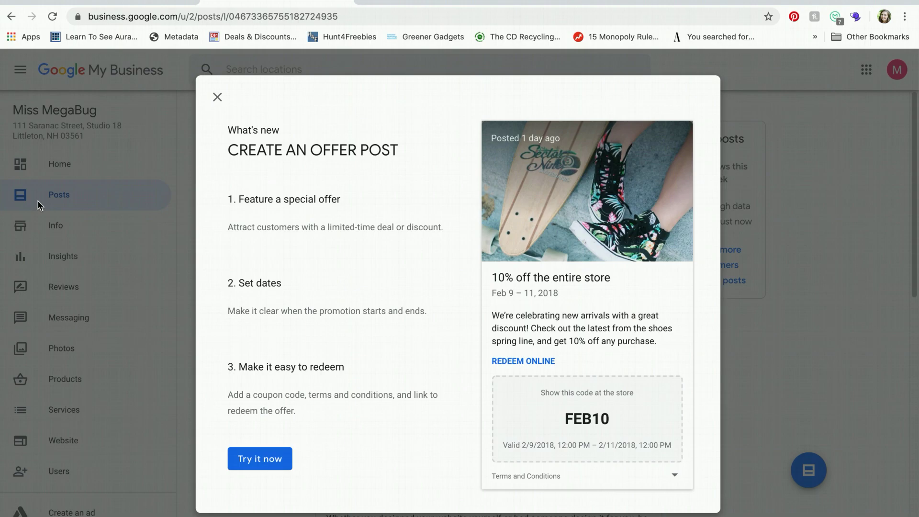
click(234, 463)
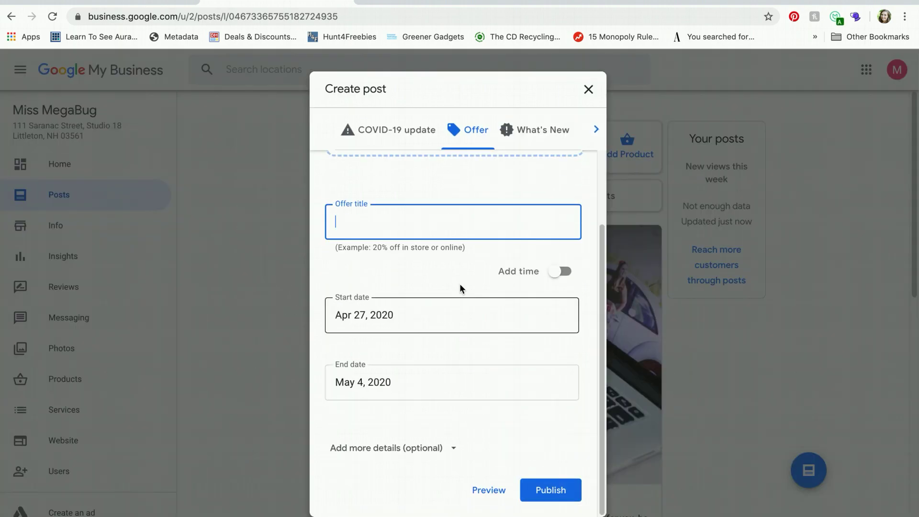
scroll(458, 287, up, 2)
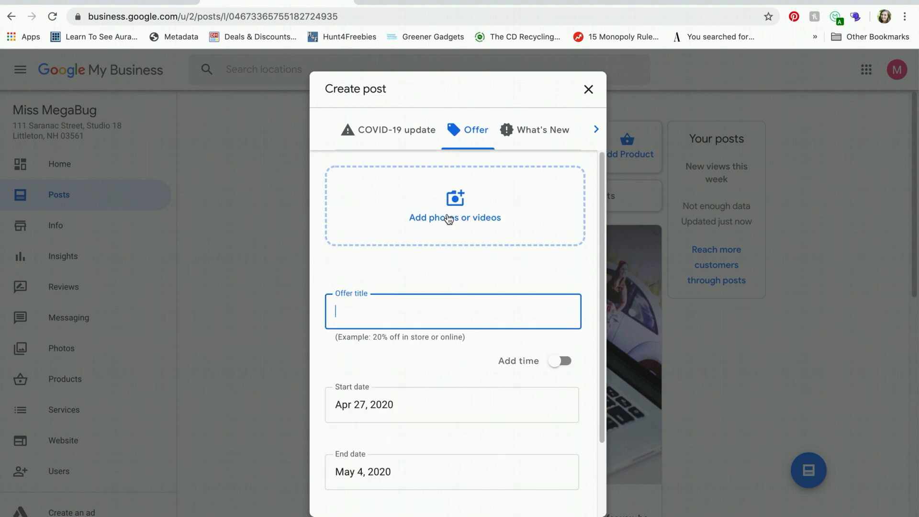
scroll(425, 226, down, 1)
scroll(425, 226, down, 1)
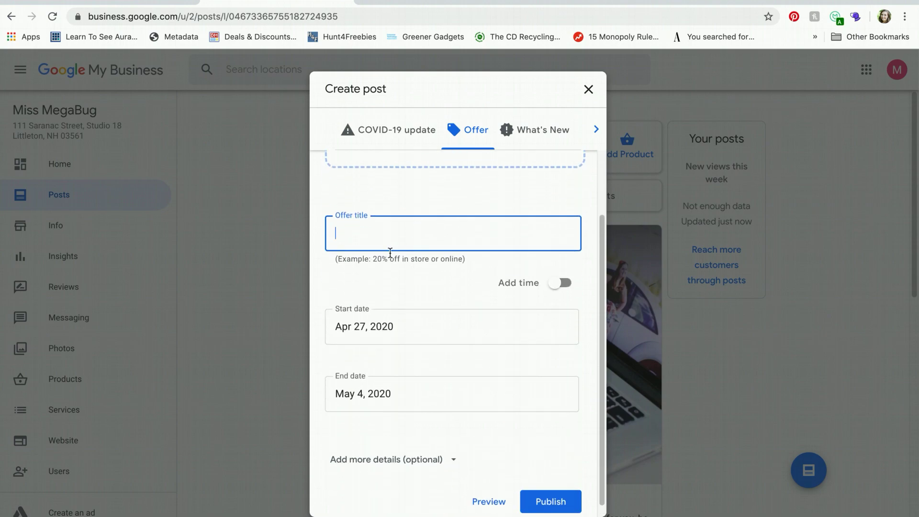
scroll(371, 236, down, 1)
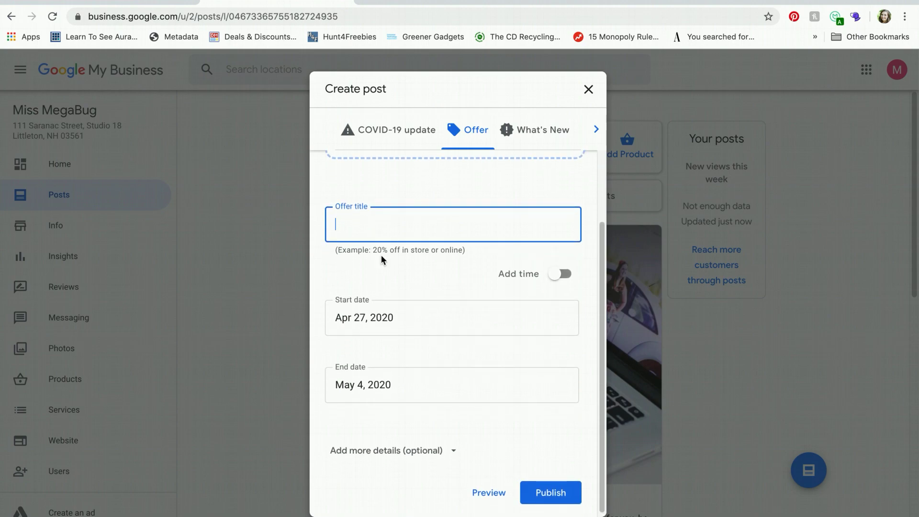
Look over the Create post form and switch it to a What's New update
scroll(409, 312, up, 1)
scroll(409, 311, up, 1)
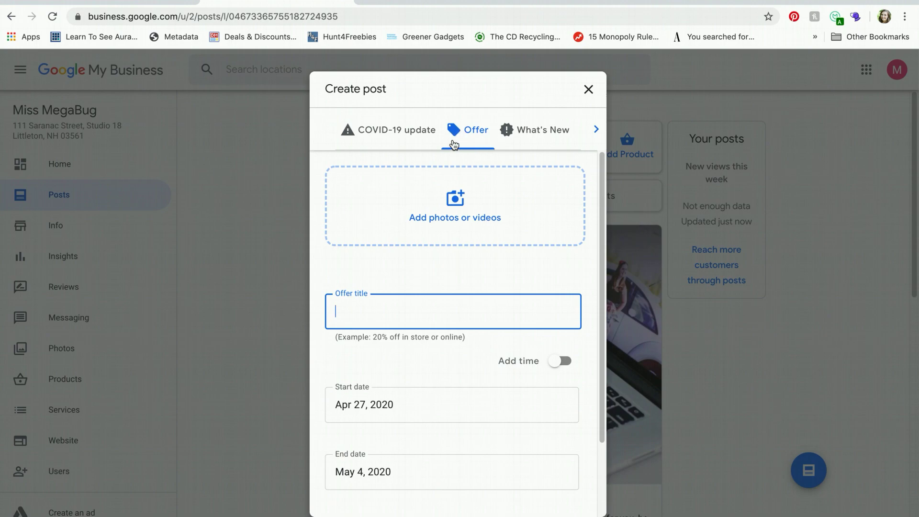
scroll(473, 211, down, 1)
scroll(473, 210, down, 1)
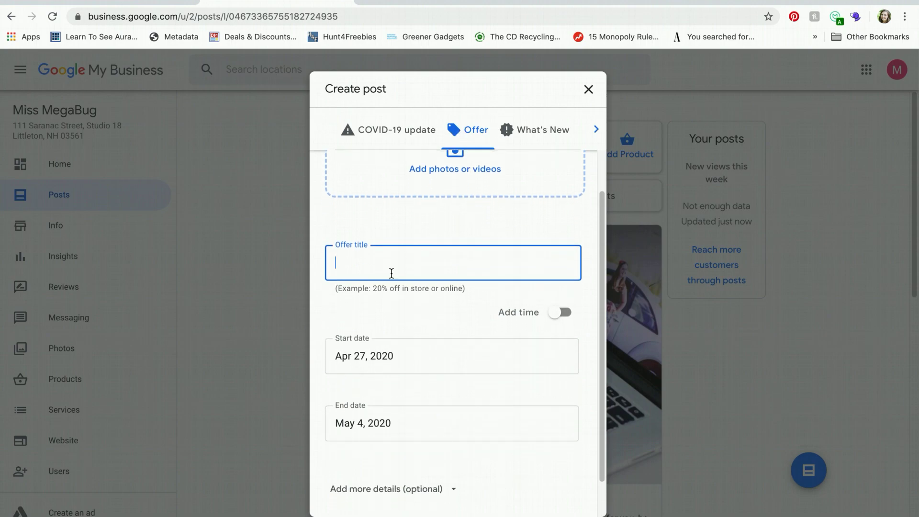
scroll(442, 293, down, 1)
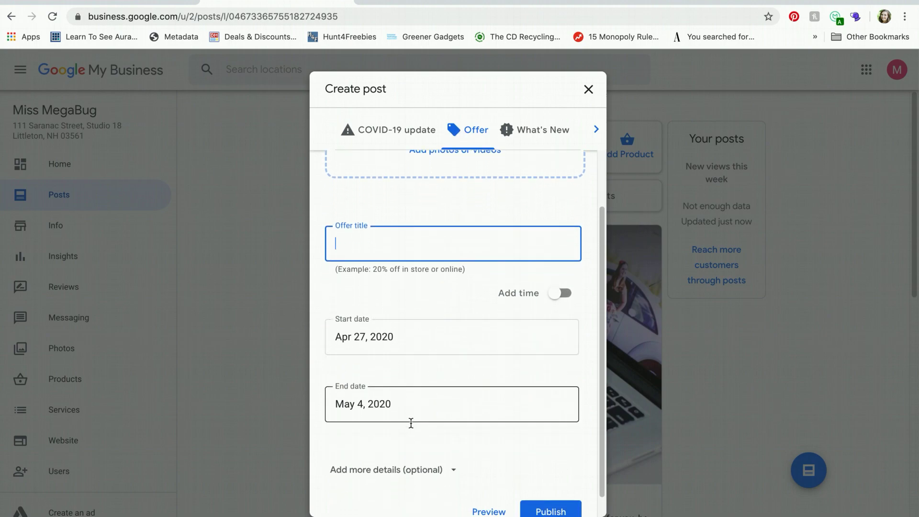
scroll(414, 430, up, 2)
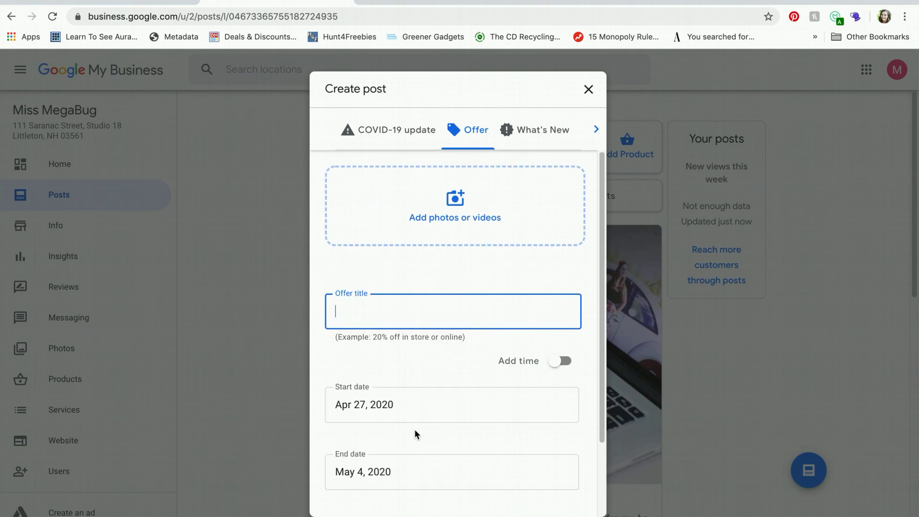
click(524, 134)
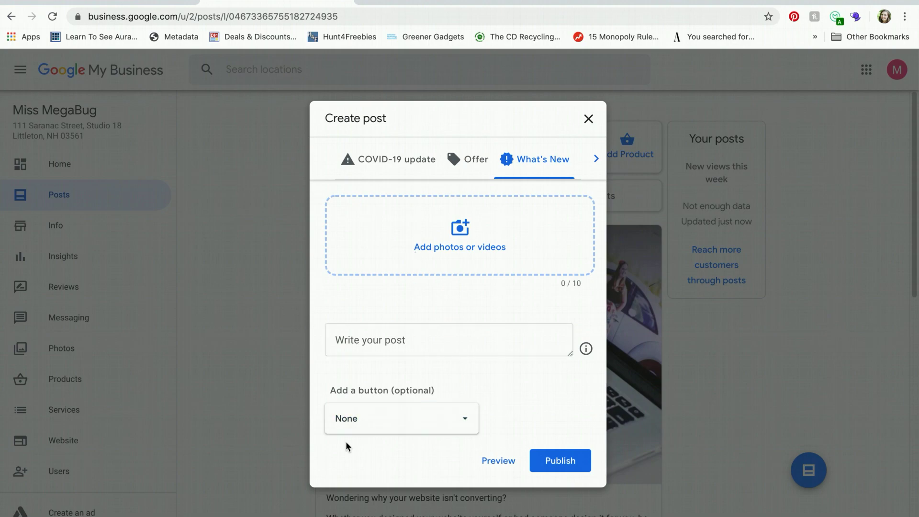
Open the post's Add a button list and close it, leaving None selected
click(351, 420)
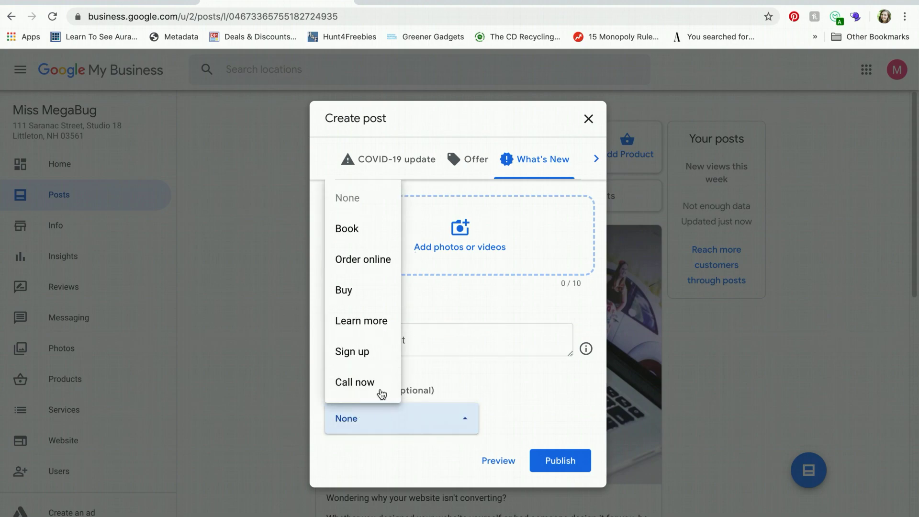
click(532, 395)
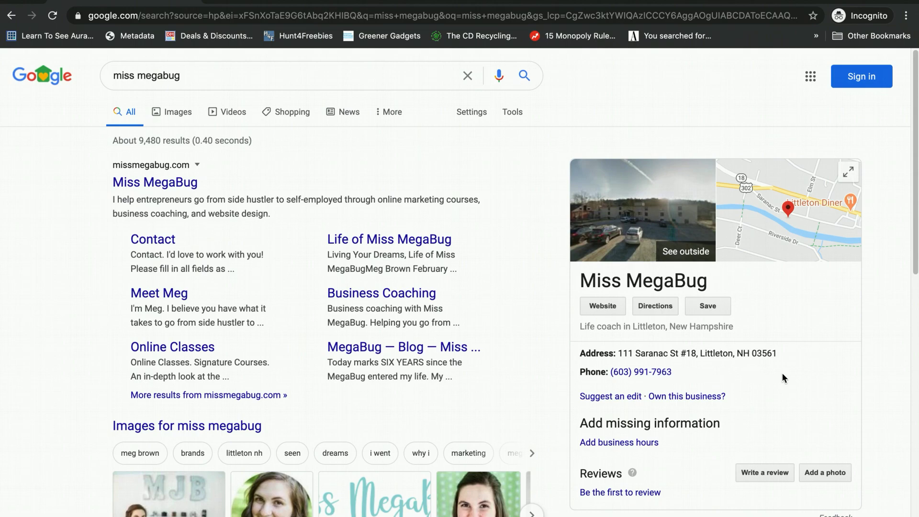
scroll(782, 372, down, 2)
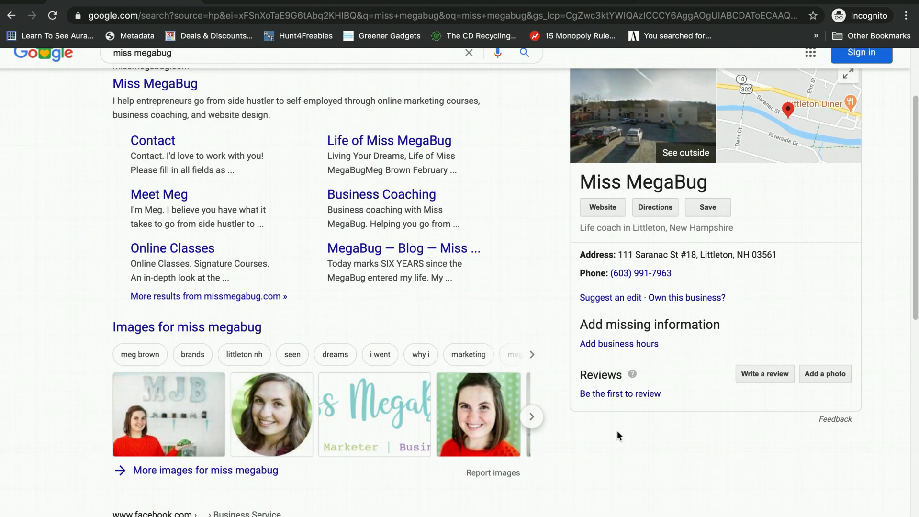
scroll(617, 434, up, 2)
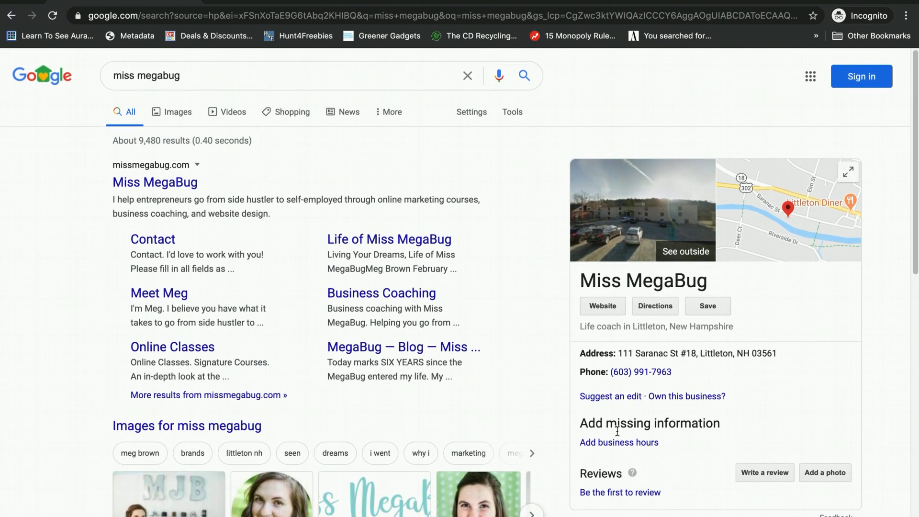
scroll(617, 431, down, 5)
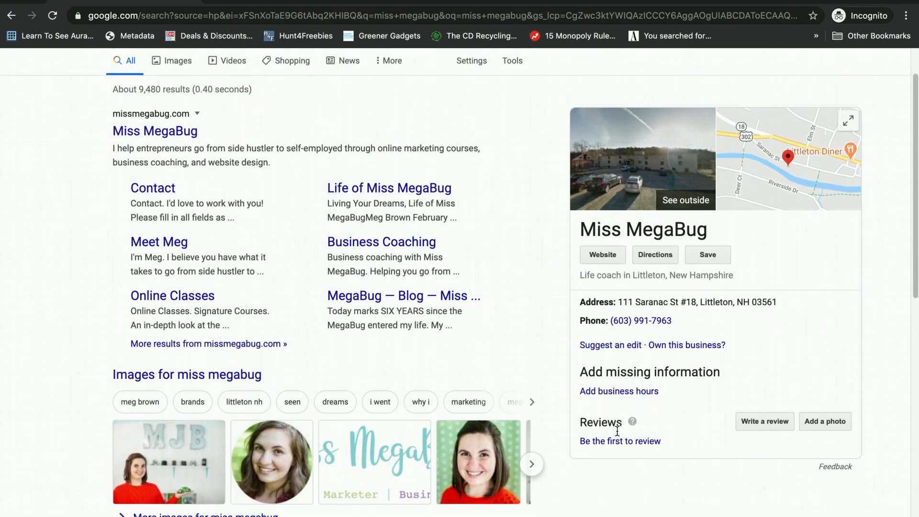